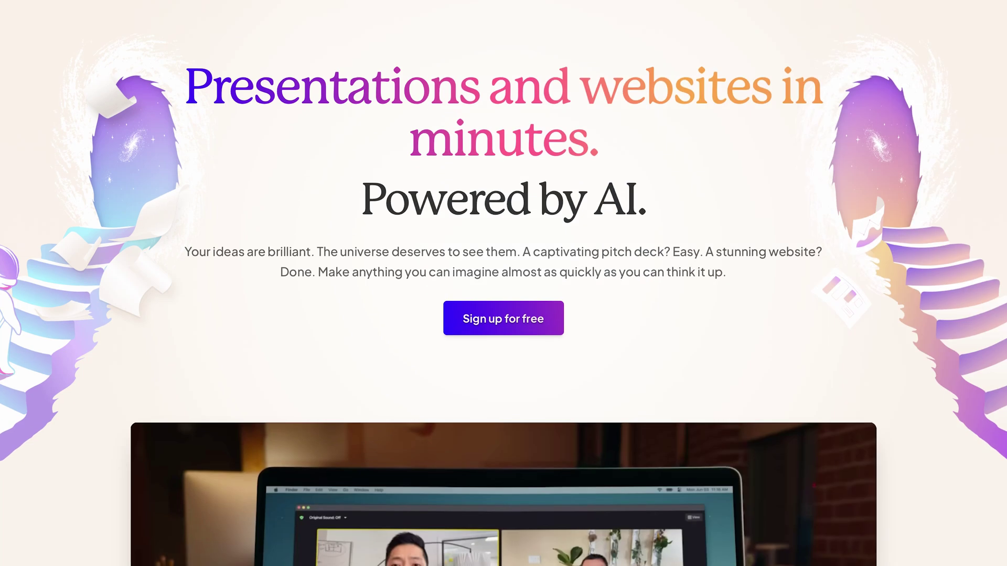
Step: Scroll the Gamma homepage past the hero heading to the sign-up button and demo video
scroll(503, 283, down, 15)
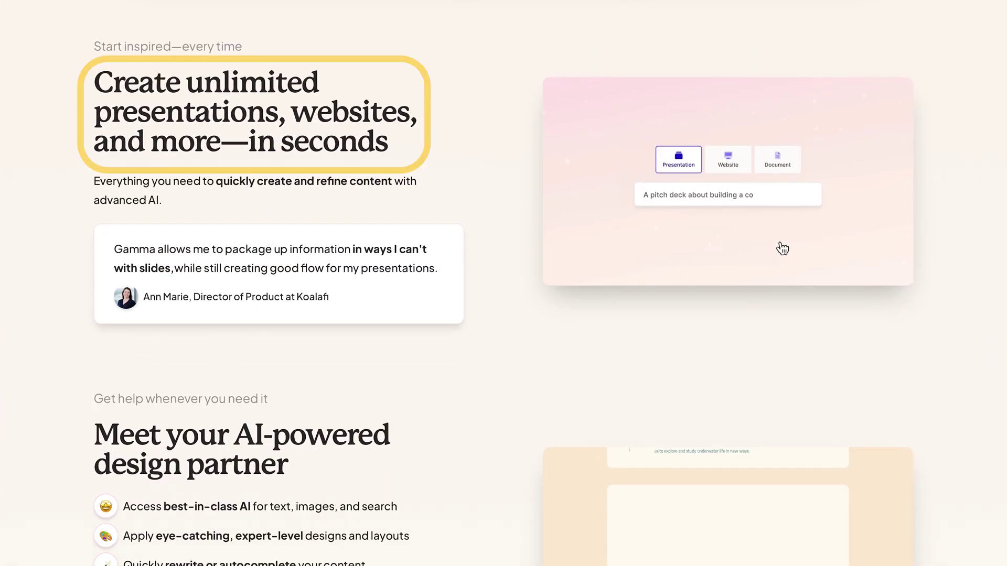
Step: Scroll further down through the homepage's feature sections
scroll(504, 283, down, 6)
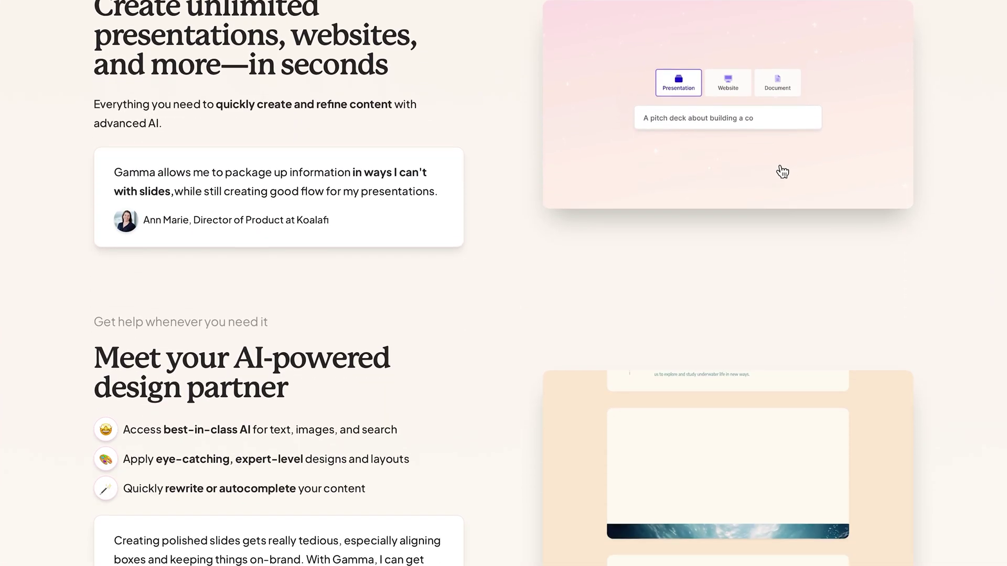
scroll(504, 283, down, 12)
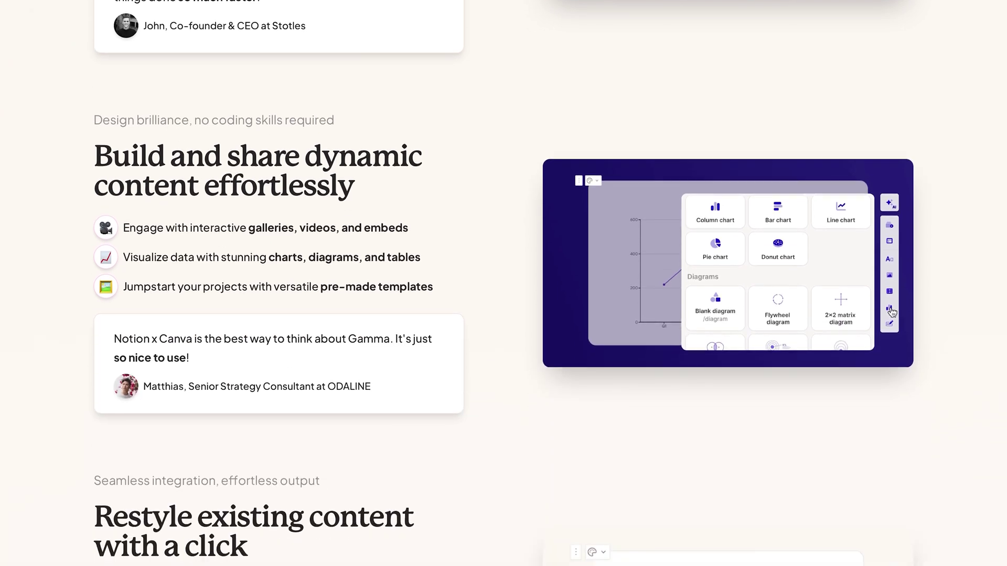
scroll(753, 368, down, 7)
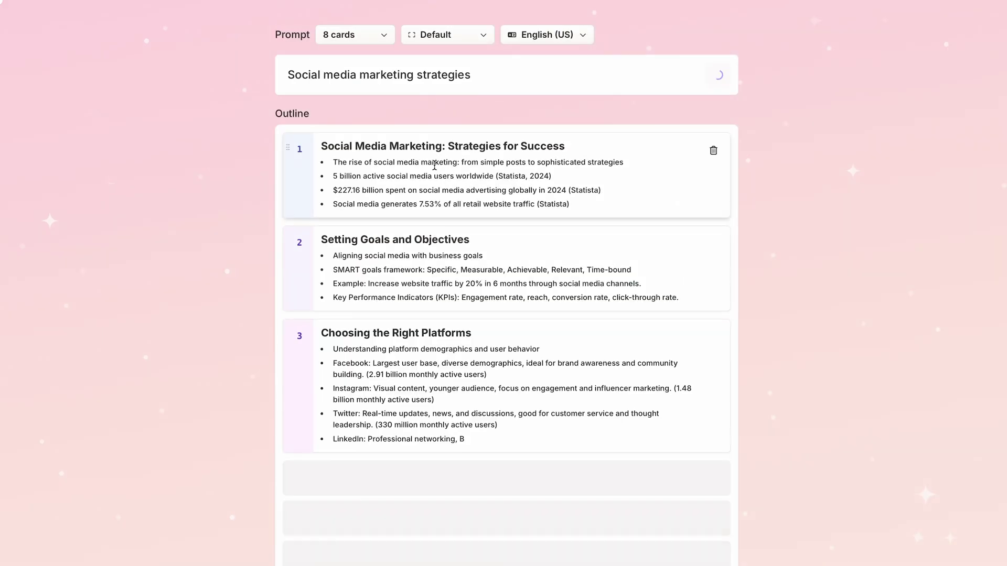
Step: Scroll down the finished 8-card outline to the theme and text-amount settings
scroll(435, 164, down, 3)
scroll(434, 165, down, 4)
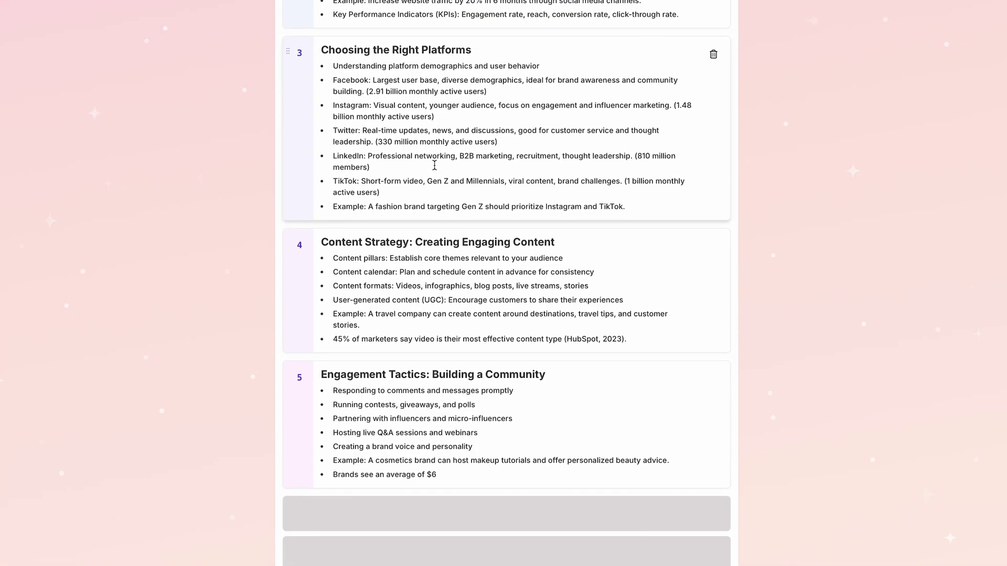
scroll(434, 164, down, 1)
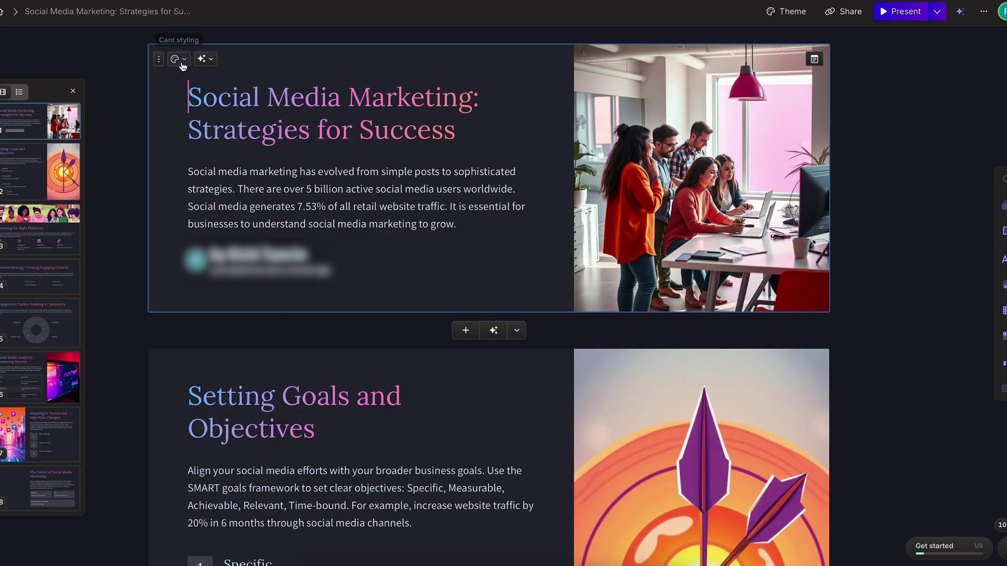
Step: Check the title card's styling and Edit with AI options, then add an AI-generated card after it
click(179, 59)
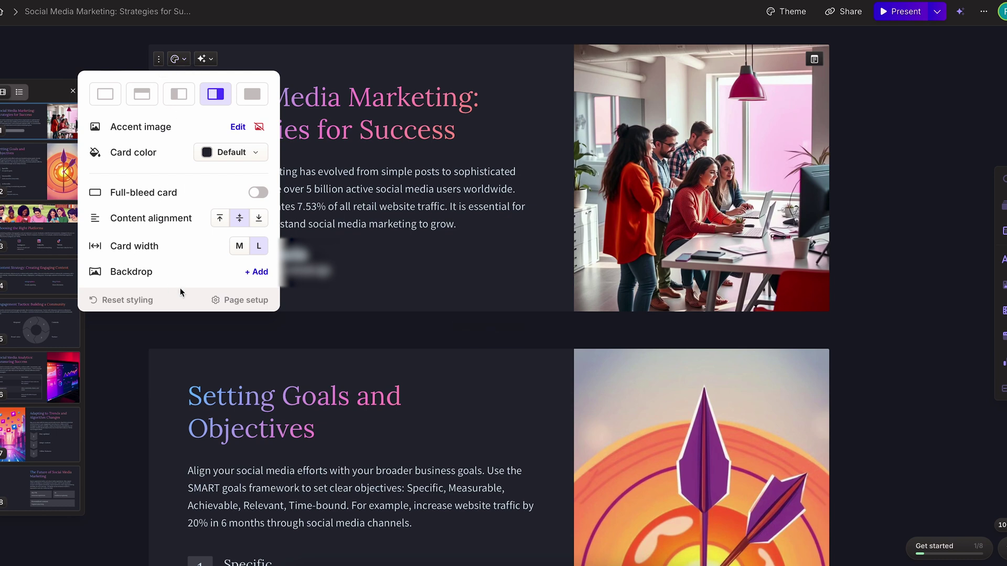
click(202, 60)
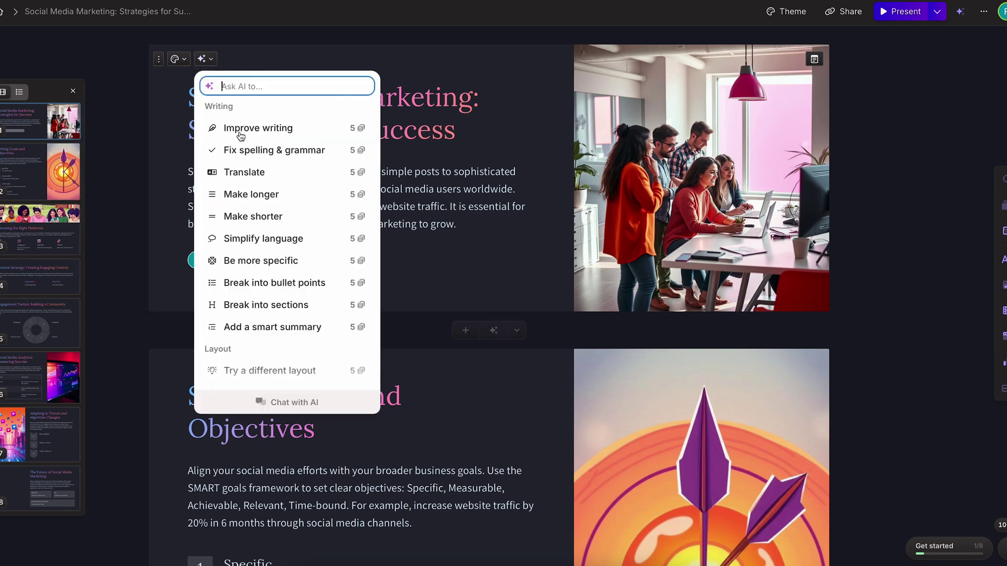
key(Escape)
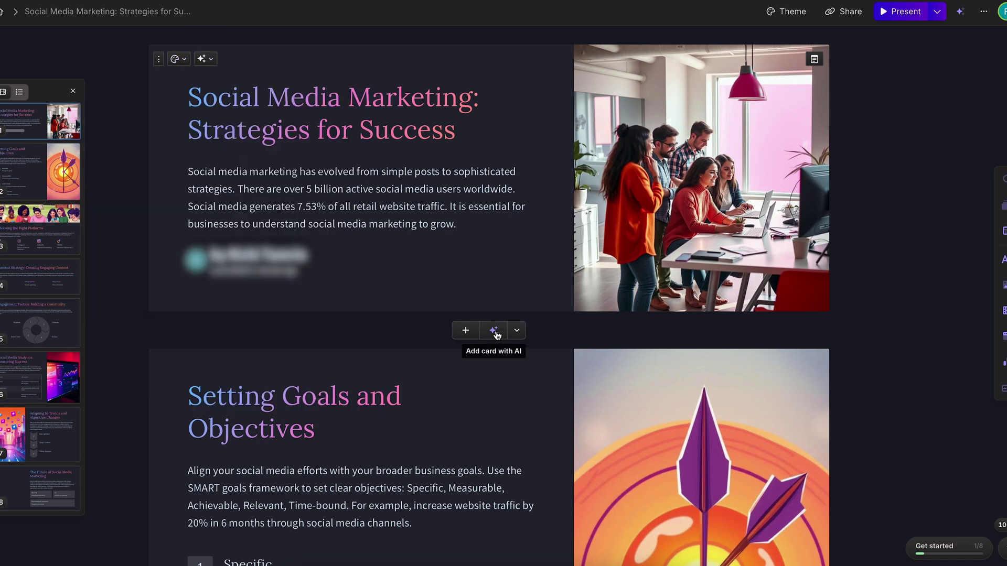
click(493, 331)
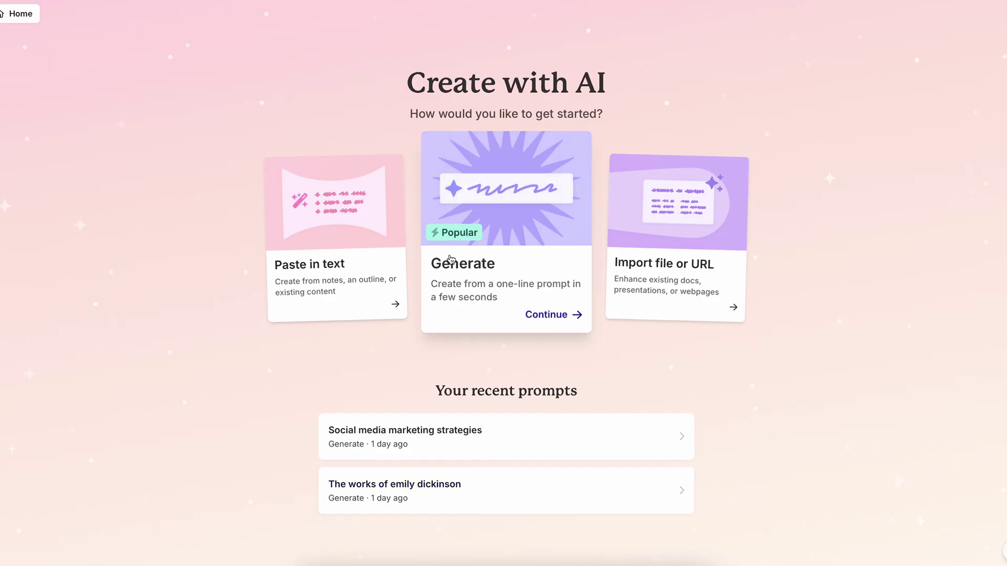
click(362, 260)
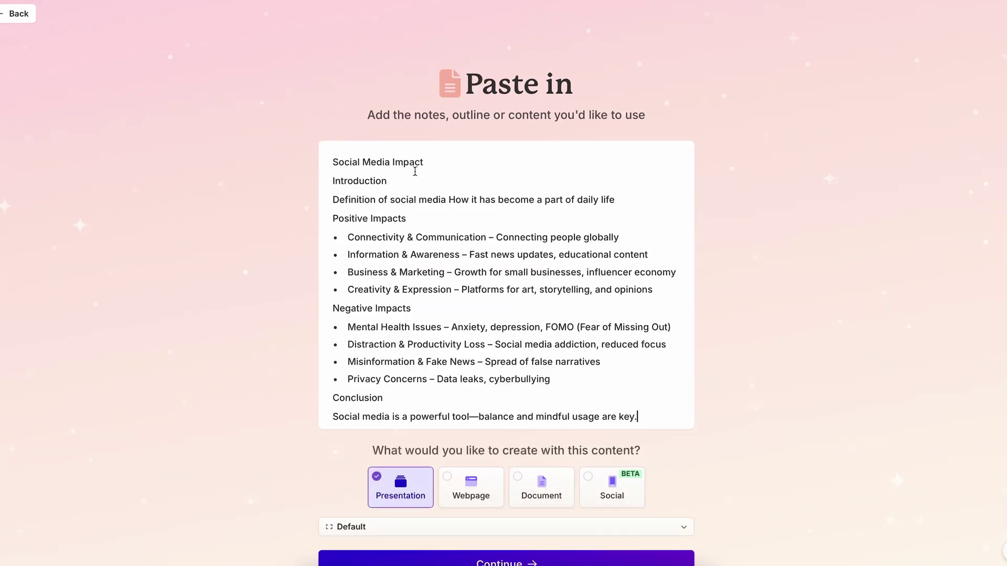
scroll(434, 223, down, 2)
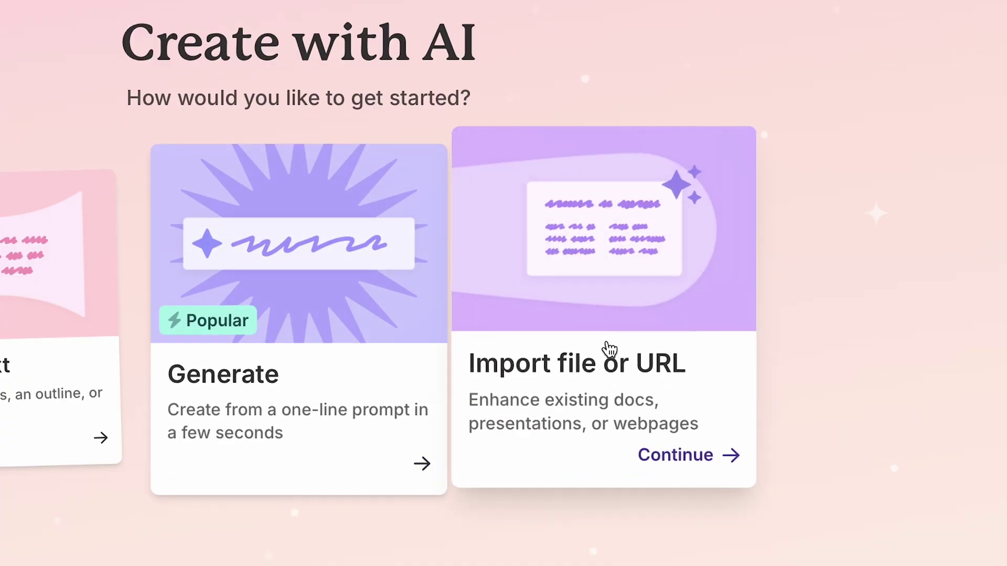
click(629, 382)
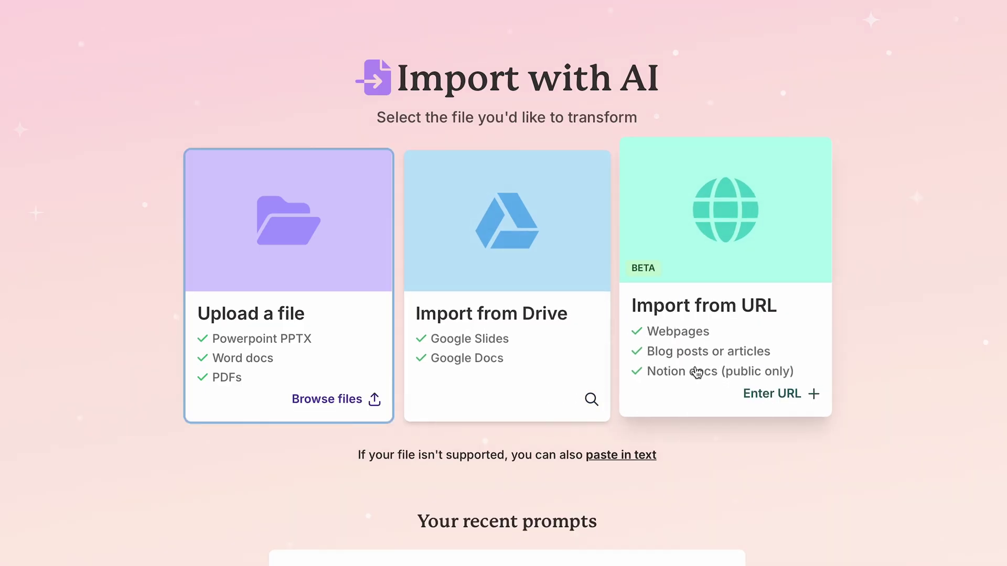
Step: Import the web page content into Gamma from its URL
click(697, 373)
click(360, 126)
click(698, 177)
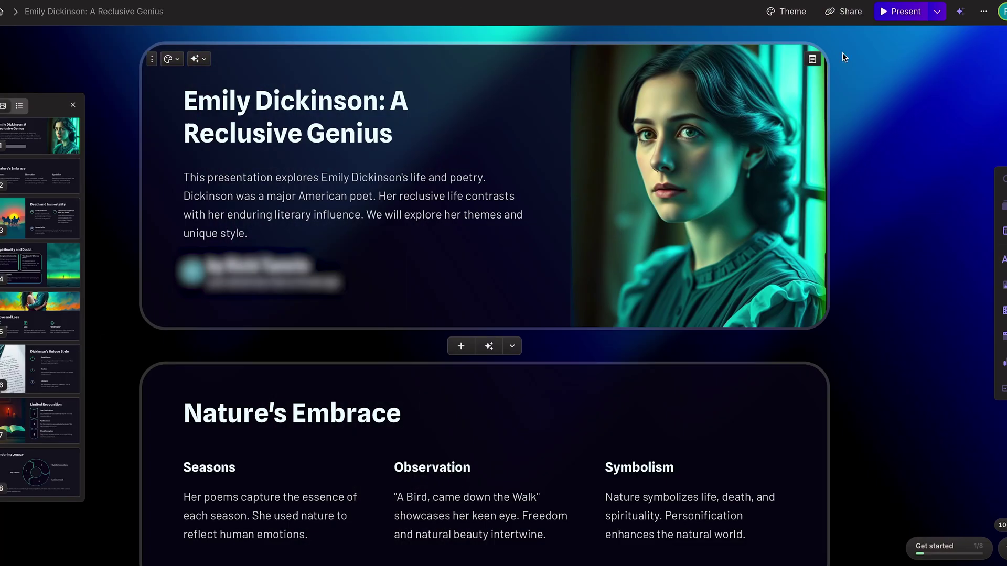
Step: Share the deck with Edit access for workspace members
click(855, 13)
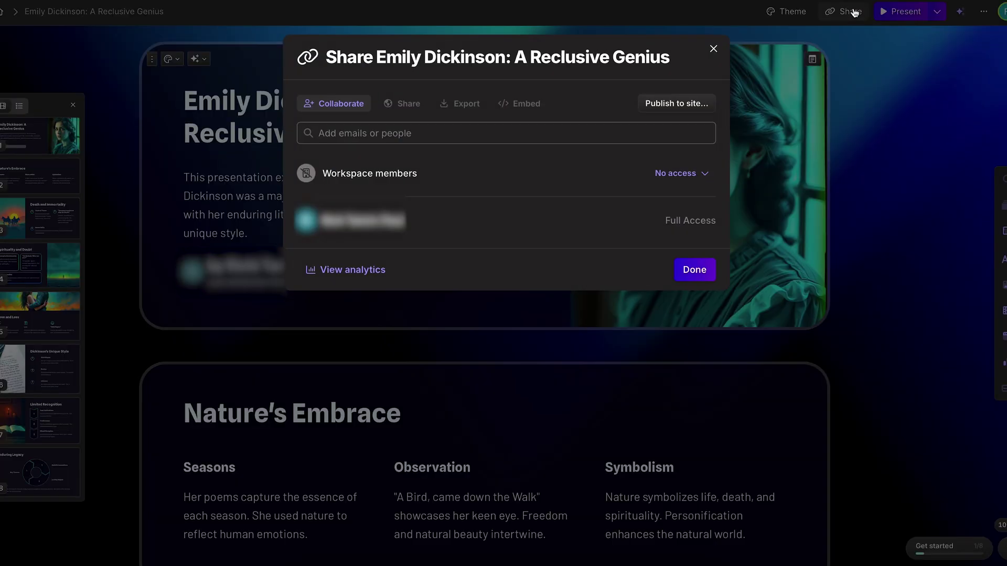
click(691, 179)
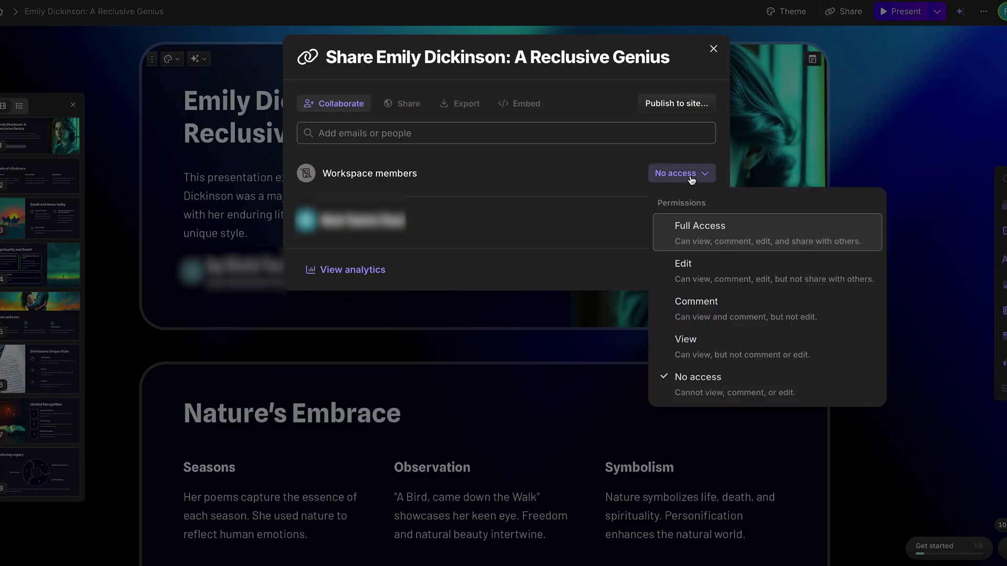
click(727, 281)
click(693, 328)
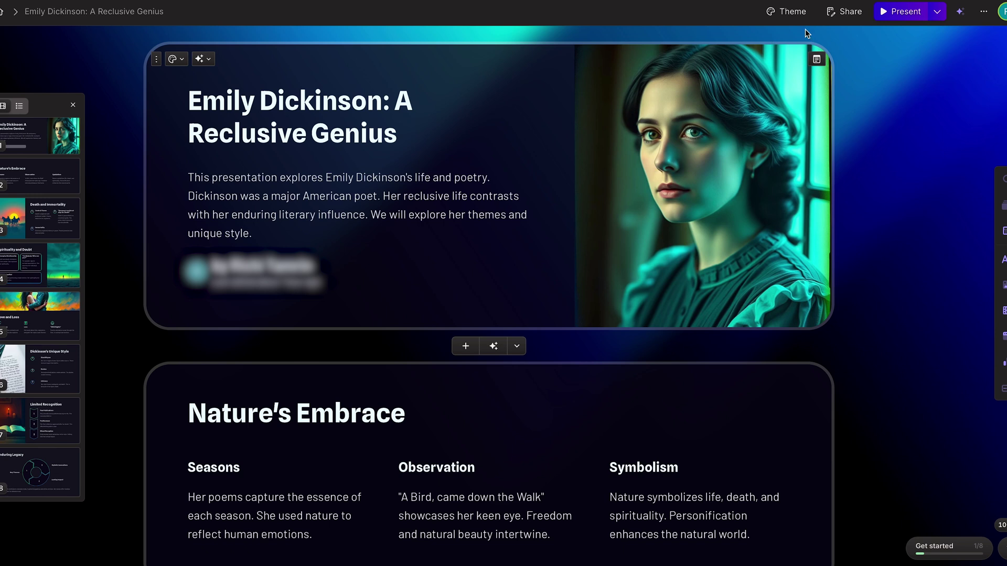
Step: Review the deck's options in the Share dialog's Export tab
click(835, 17)
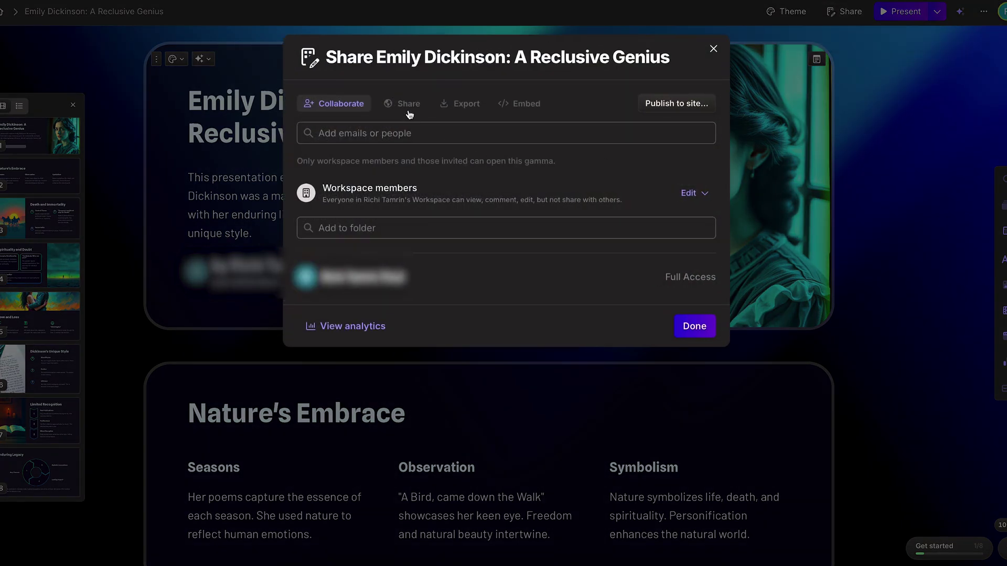
click(446, 103)
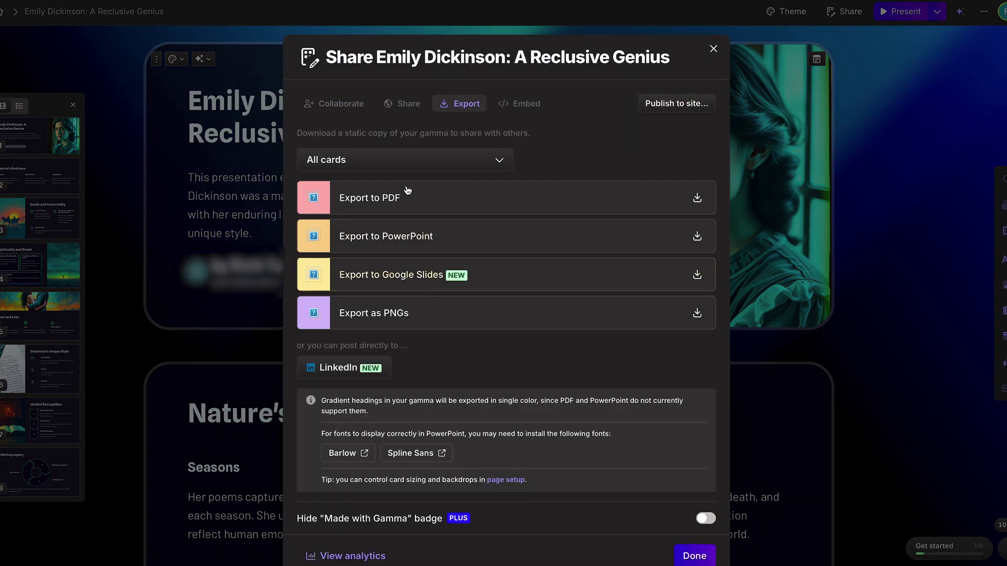
scroll(443, 329, down, 1)
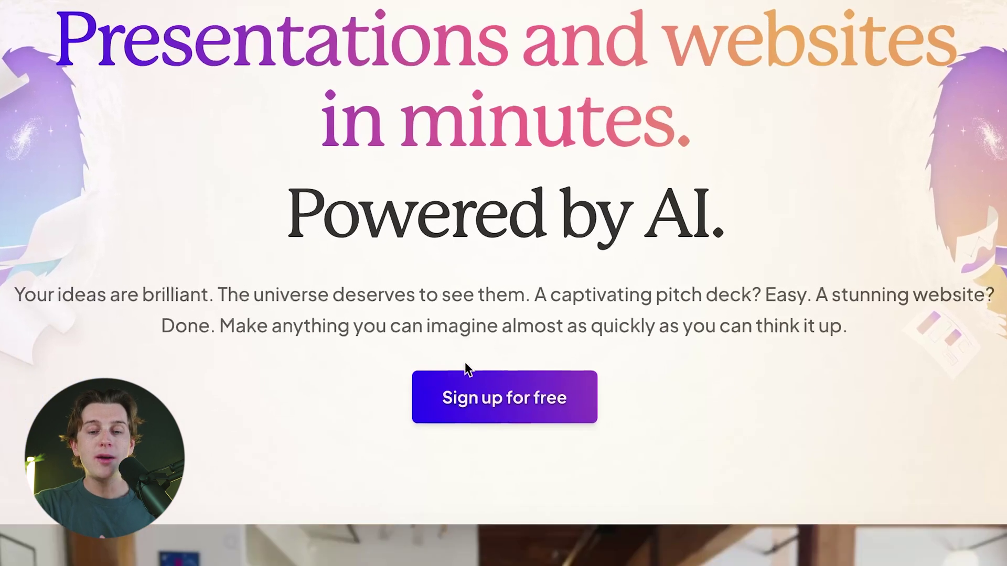
Step: Go to the Gamma sign-up page via Sign up for free
click(477, 396)
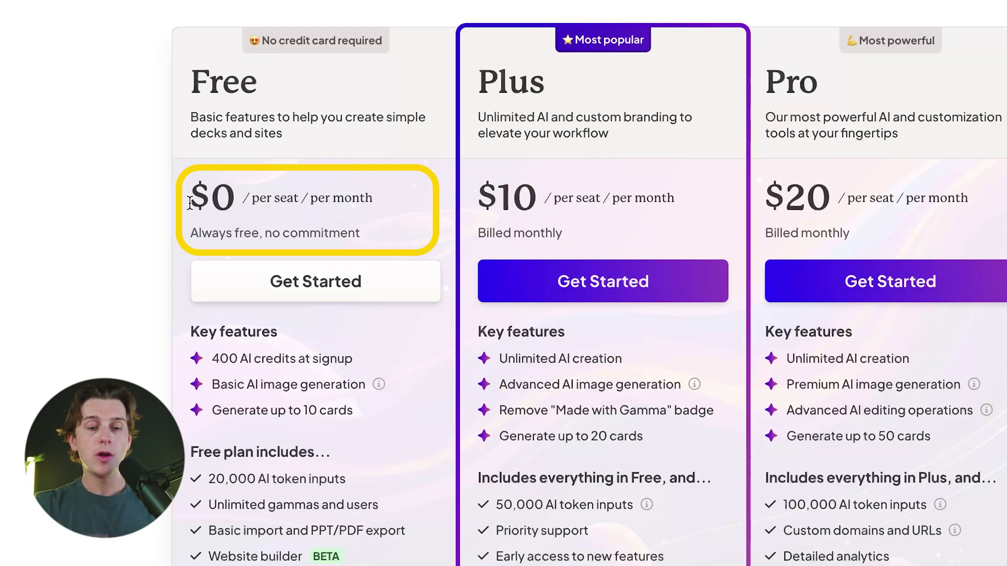
Step: Highlight the plan features: 400 AI credits at signup, Basic AI image generation, up to 10 cards
scroll(191, 202, down, 2)
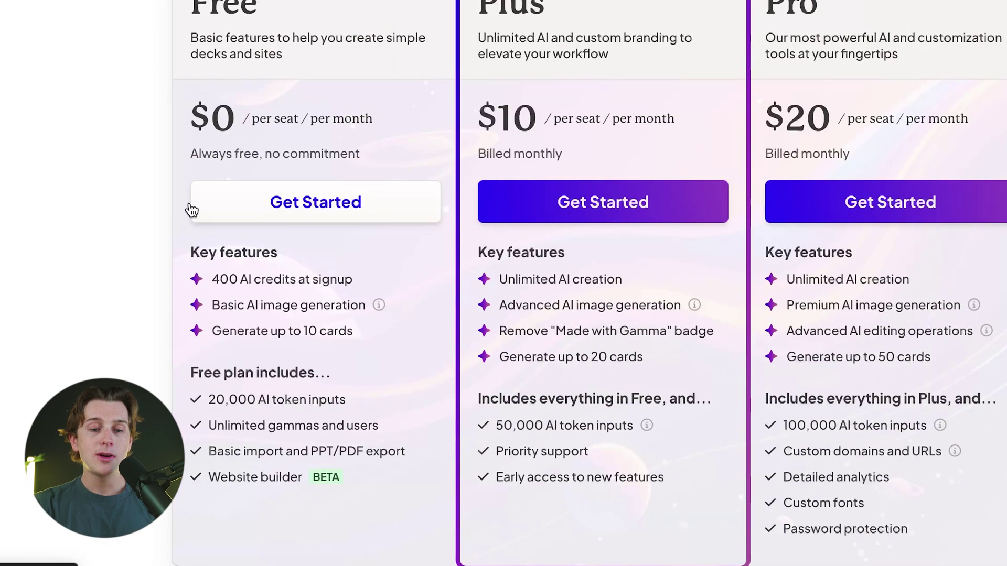
drag(212, 279, 328, 302)
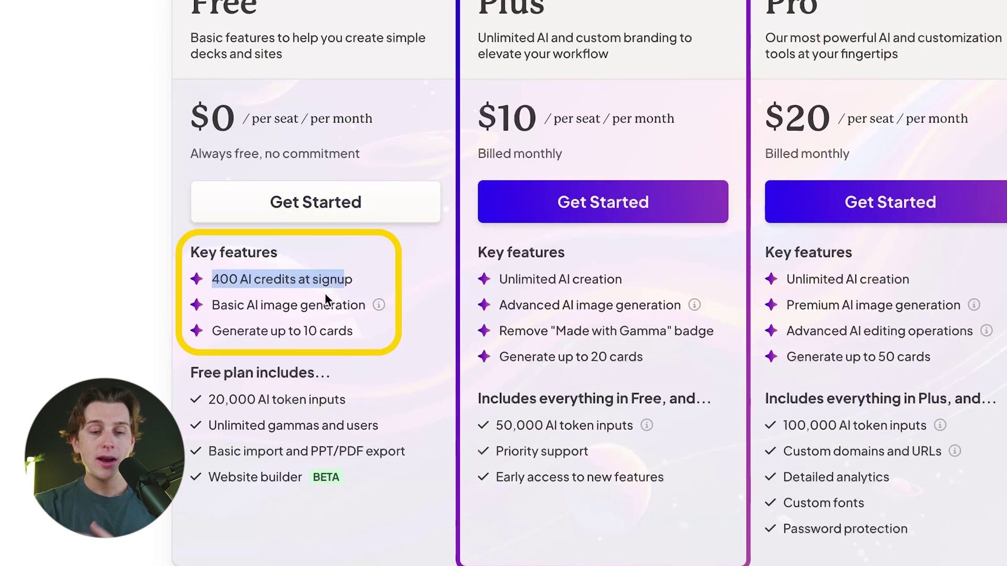
click(216, 303)
drag(216, 303, 341, 305)
click(219, 337)
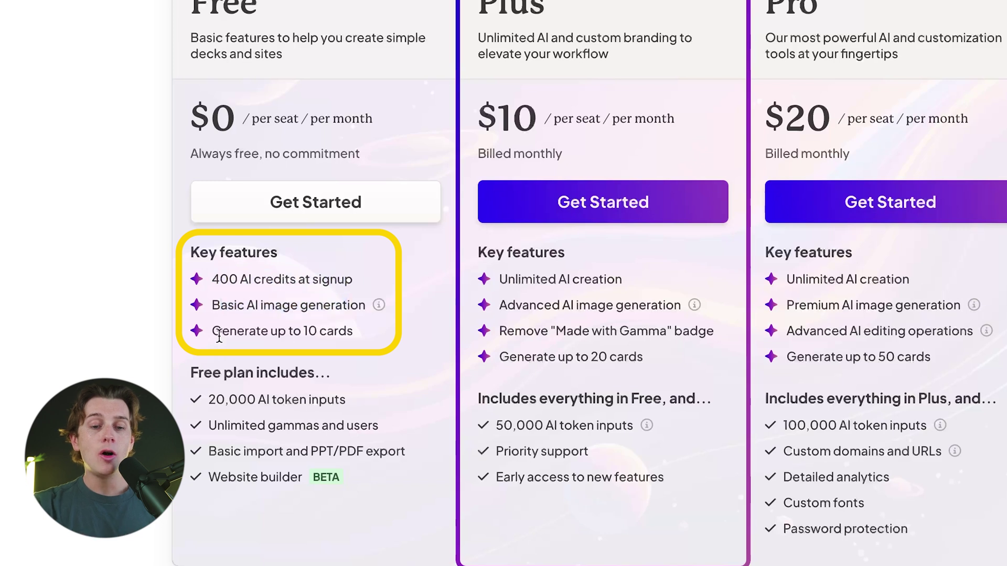
drag(227, 334, 349, 334)
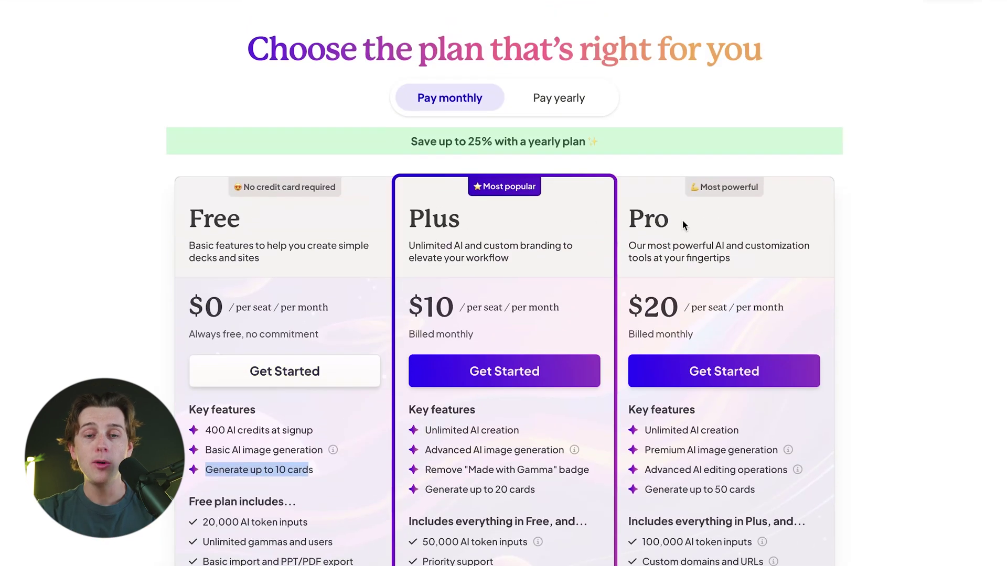
Step: Note the 25% yearly savings and switch the plans to yearly pricing
scroll(546, 269, down, 2)
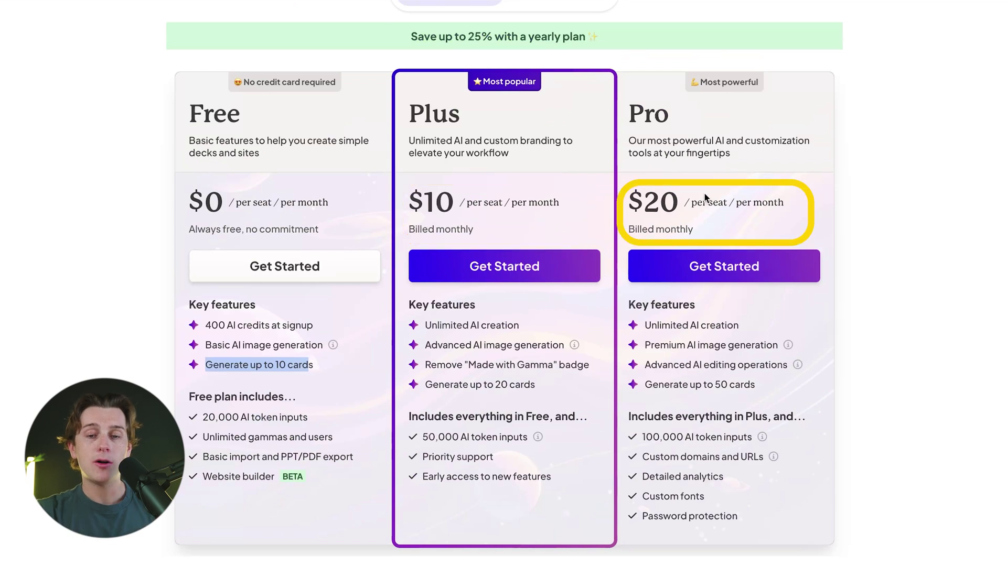
scroll(575, 228, up, 2)
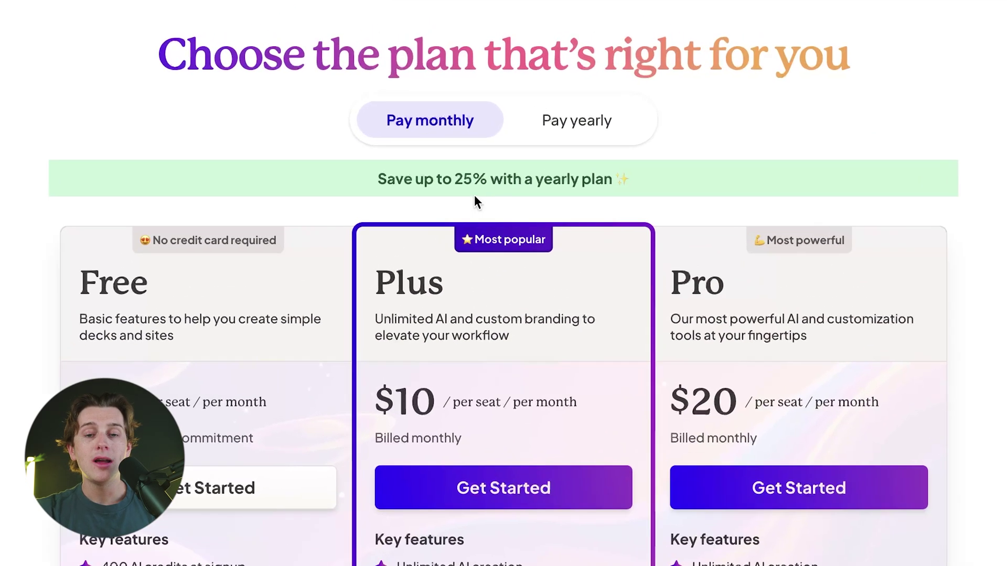
drag(466, 135, 503, 137)
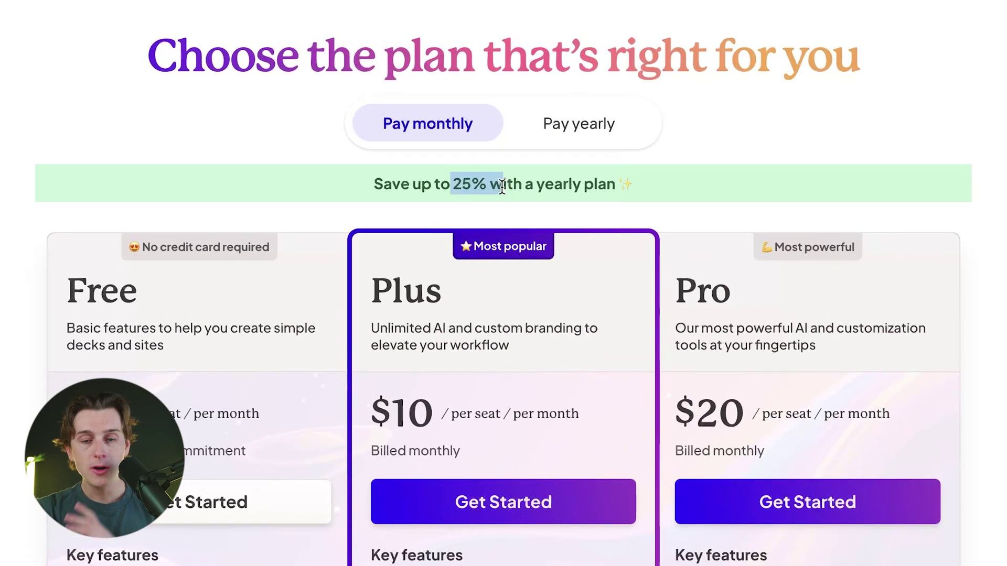
click(570, 130)
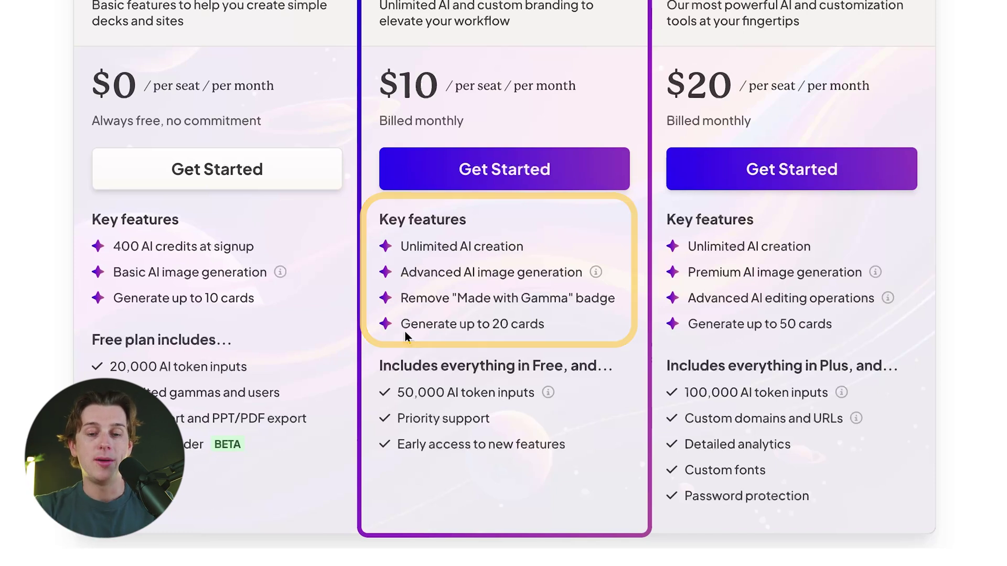
Step: Highlight Pro's 50-card limit, 100,000 AI token inputs, custom domains and Detailed analytics
scroll(596, 344, down, 1)
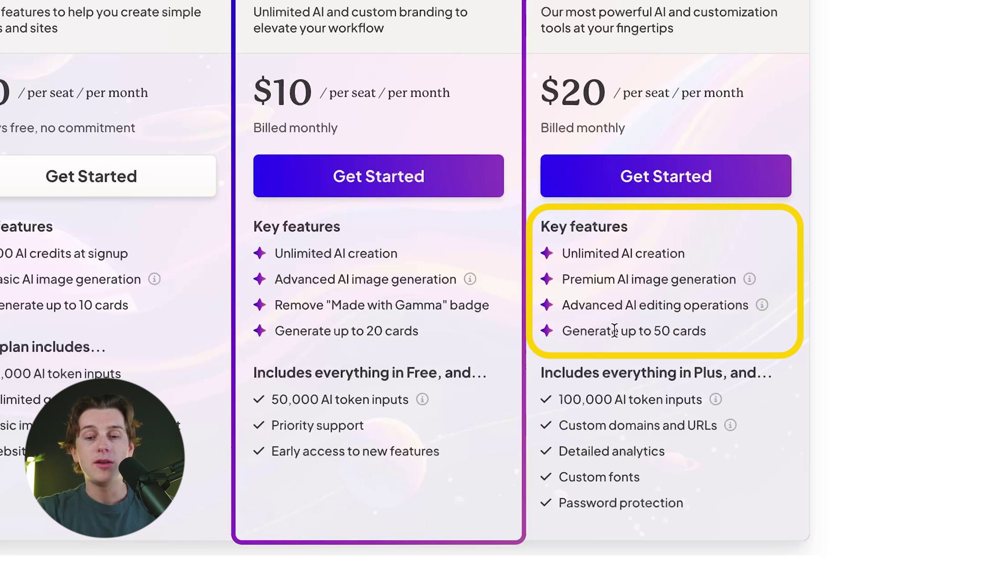
drag(612, 331, 747, 334)
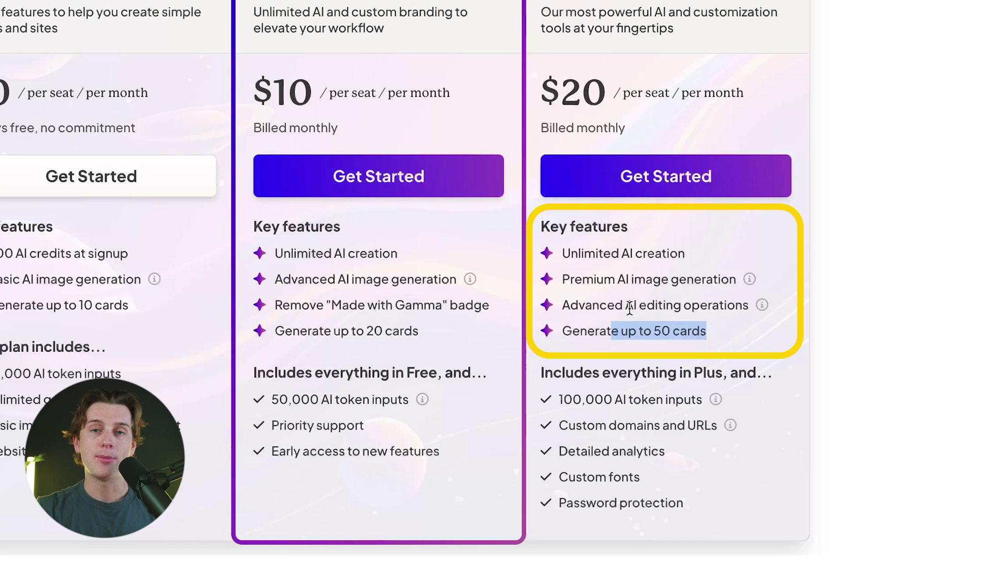
drag(555, 399, 709, 398)
drag(559, 425, 685, 424)
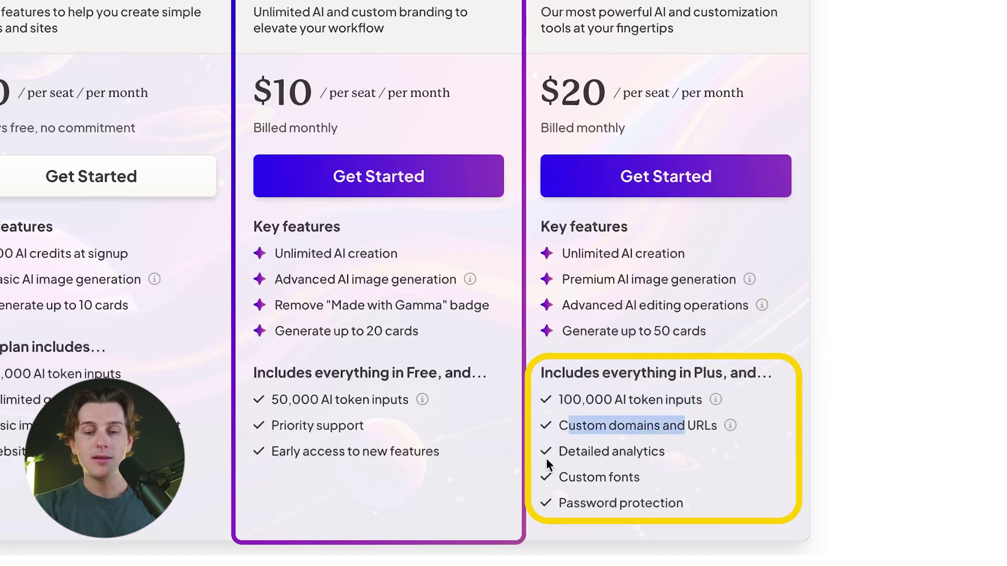
drag(557, 452, 684, 465)
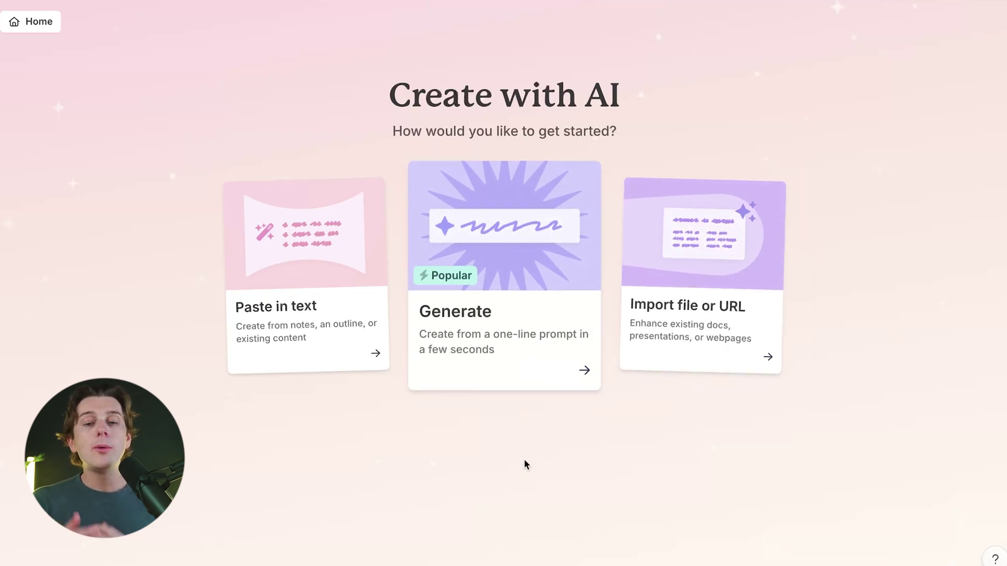
Step: Choose Generate on the Create with AI screen to build from a one-line prompt
click(582, 364)
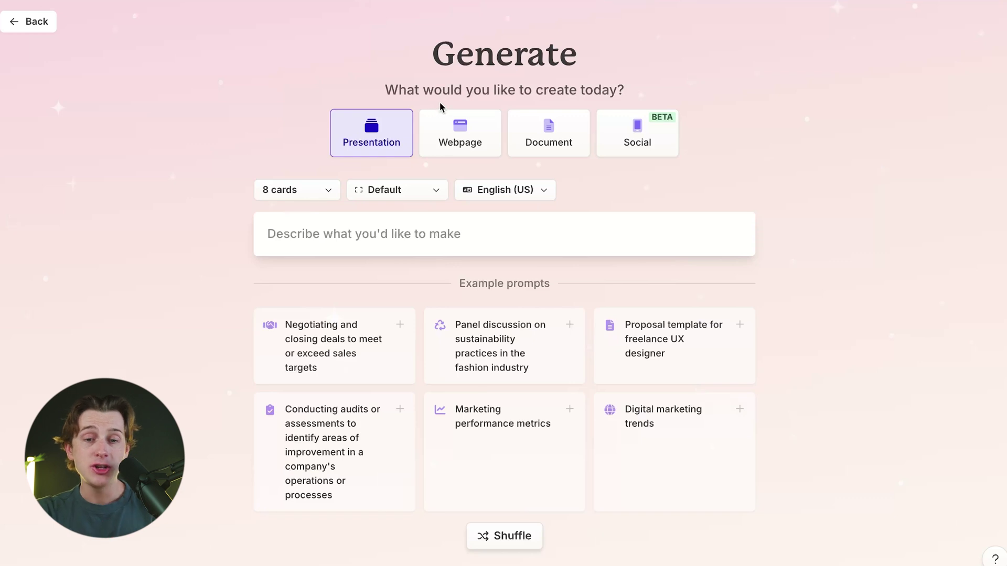
click(459, 132)
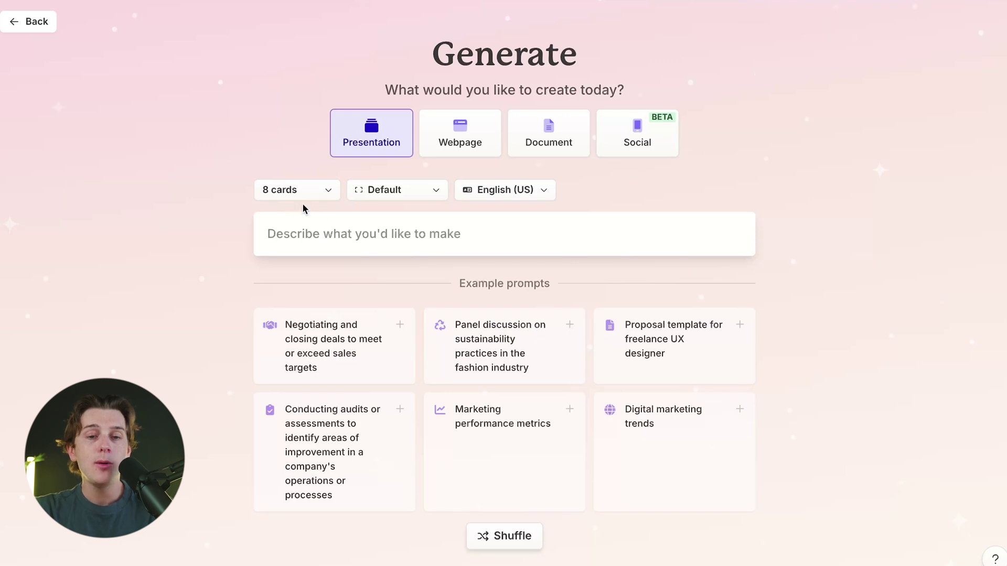
Step: Enter the prompt 'content strategy for vitamin brand' and generate the 8-card presentation outline
click(300, 240)
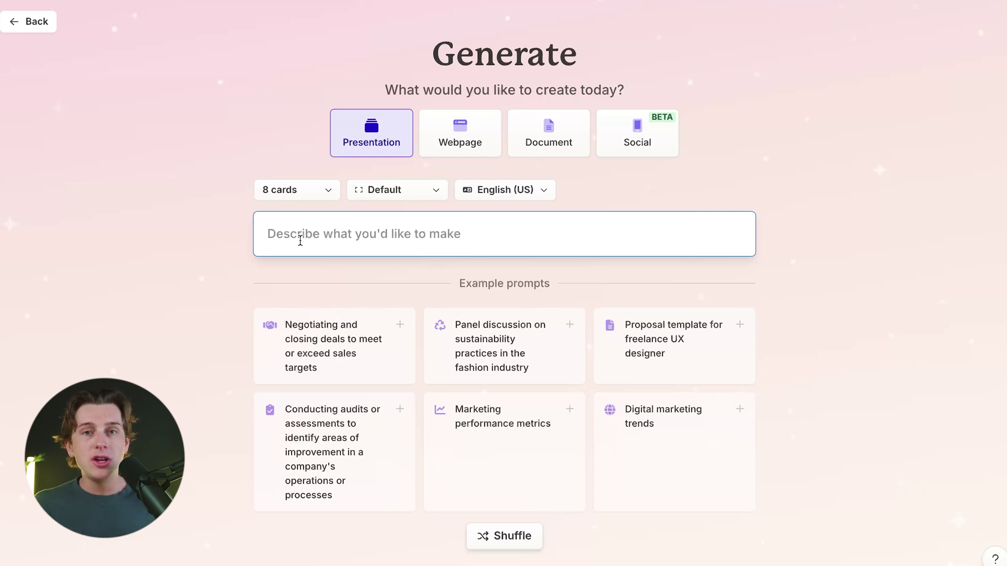
text(content)
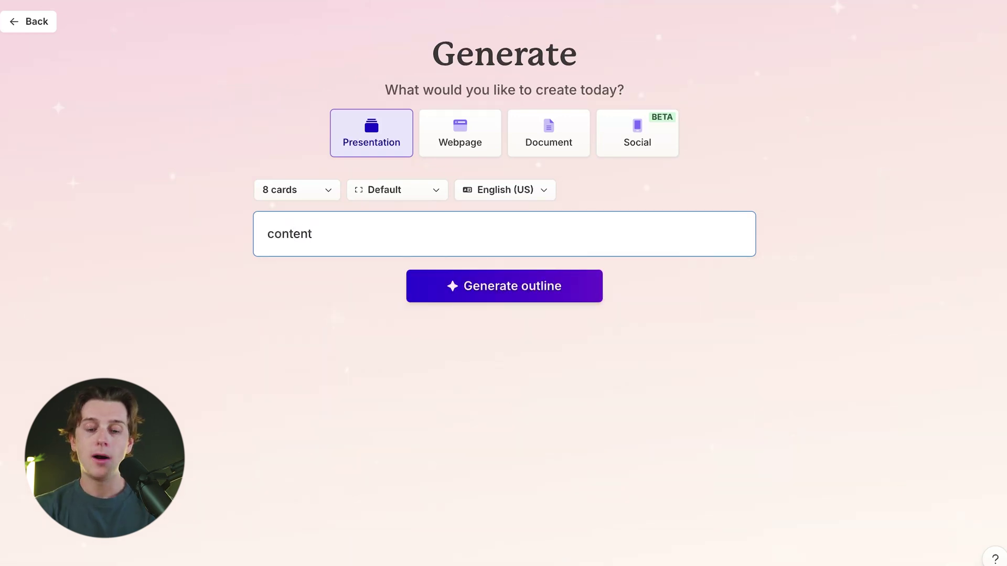
text( strategy for vitamin brand)
click(509, 290)
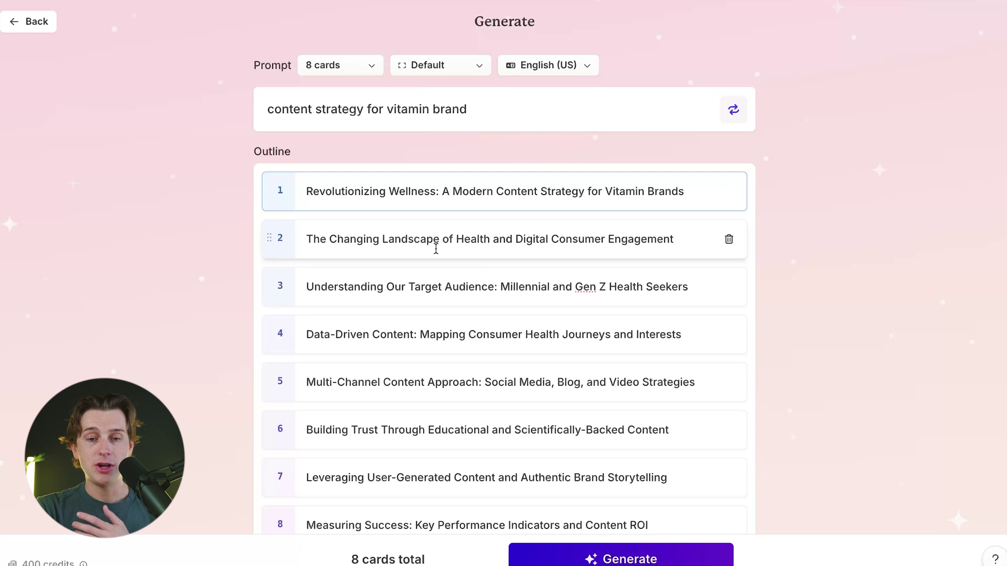
Step: Replace 'Revolutionizing' with 'Better' so card 1 reads 'Better Wellness: A Modern Content Strategy for Vitamin Brands'
scroll(436, 249, down, 2)
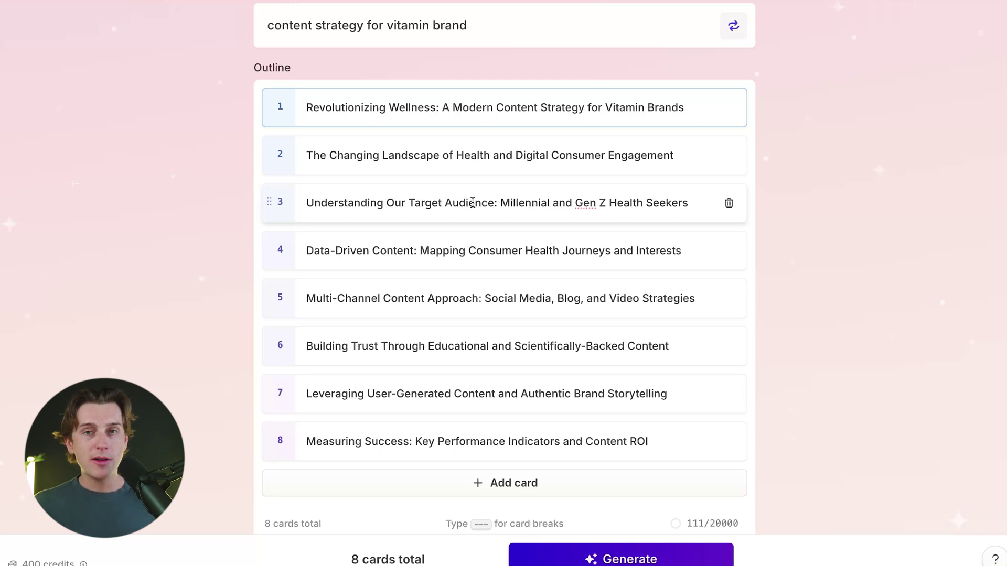
double_click(388, 108)
key(BackSpace)
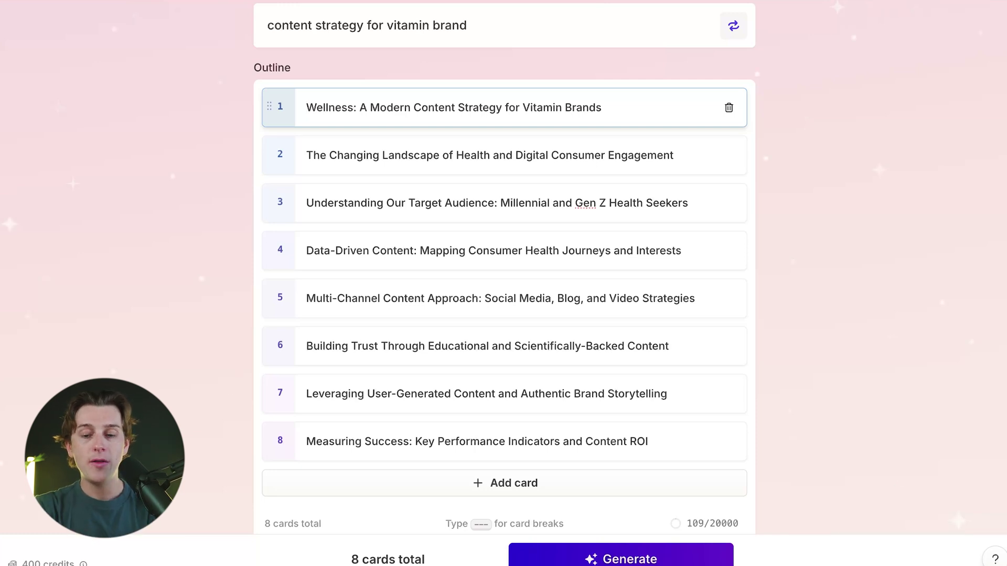
text(Better)
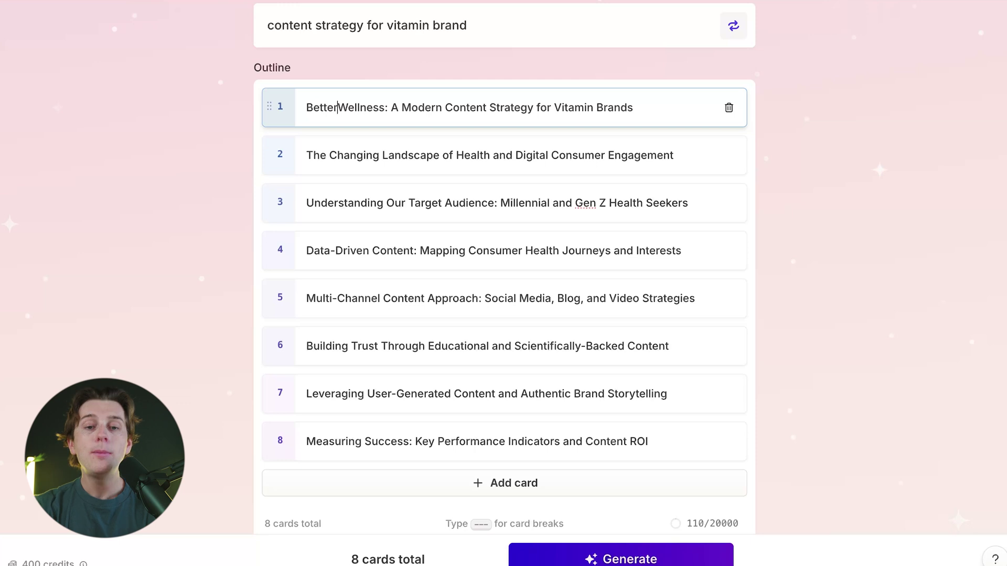
click(514, 250)
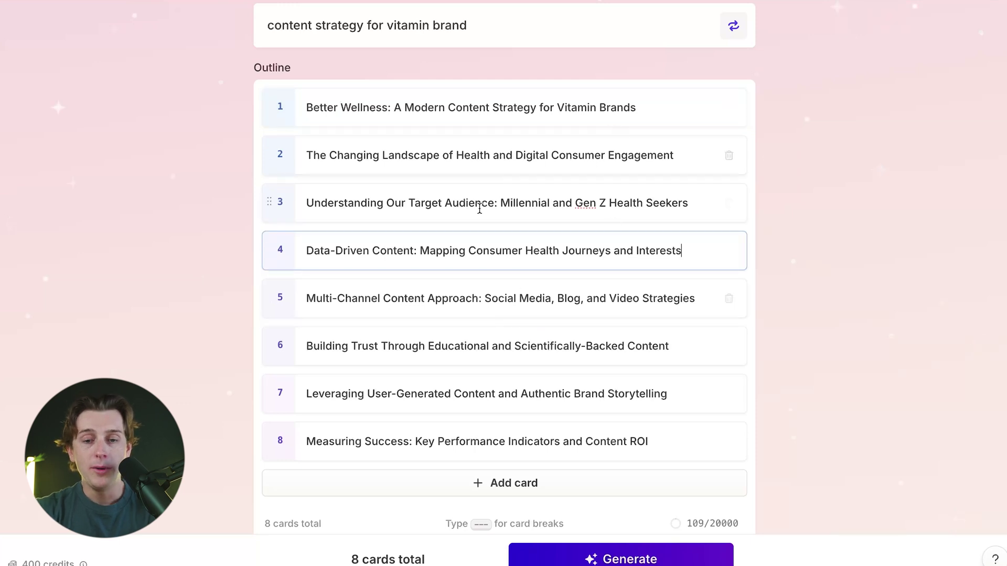
mouse_move(504, 273)
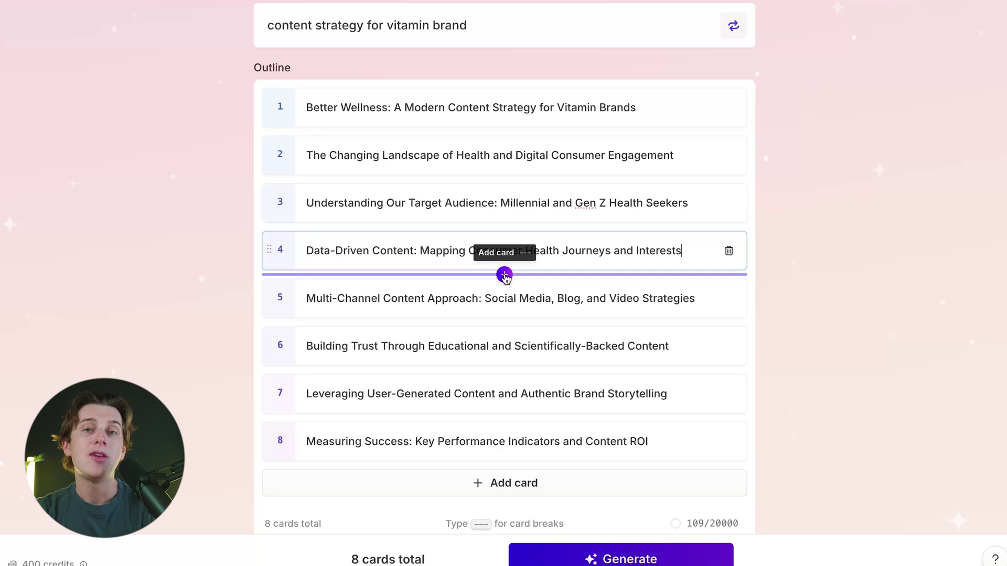
scroll(514, 275, down, 5)
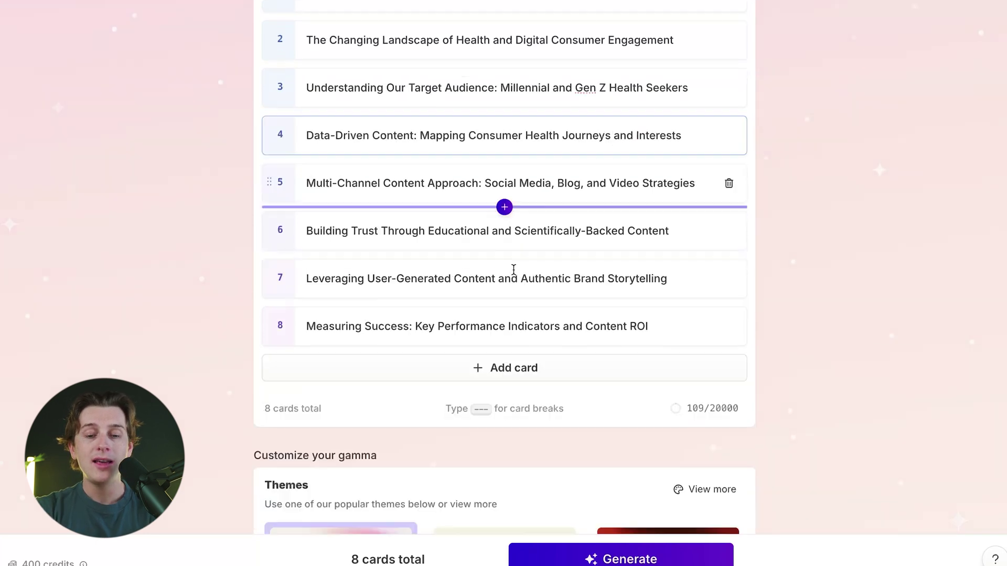
scroll(577, 301, down, 2)
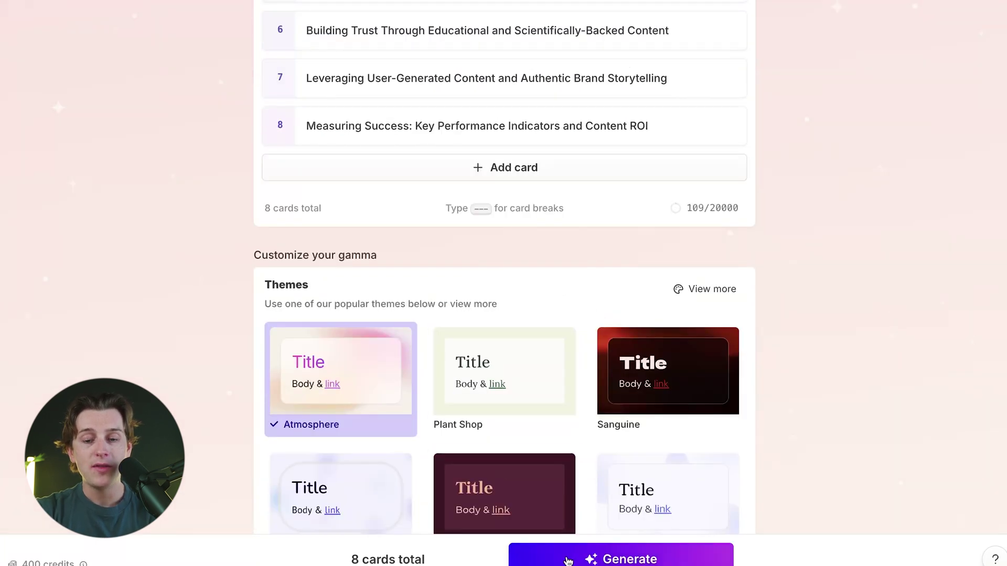
Step: Keep the Atmosphere theme, Medium text and Flux Fast 1.1 AI images, then generate the 8-card deck
scroll(496, 264, down, 4)
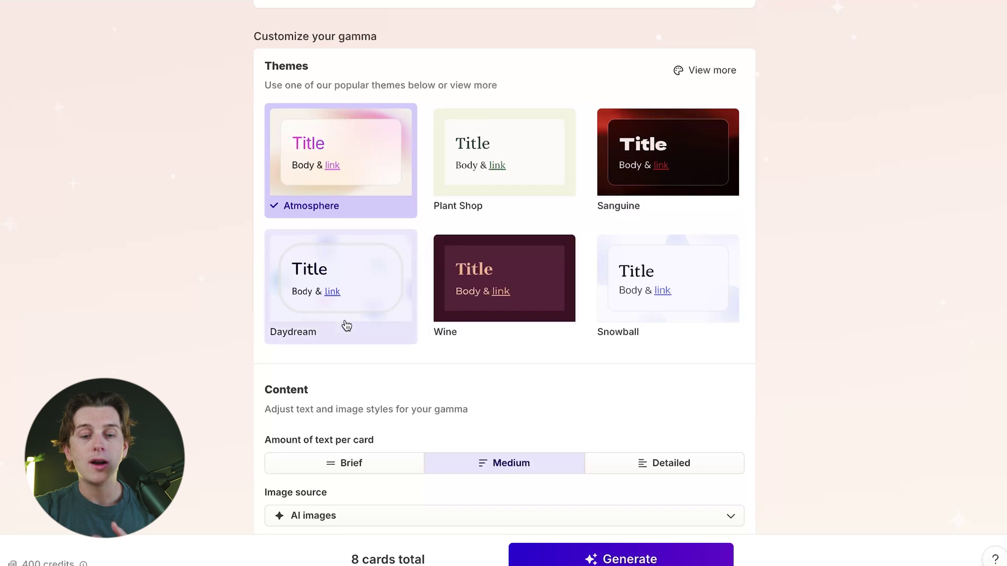
scroll(344, 191, down, 3)
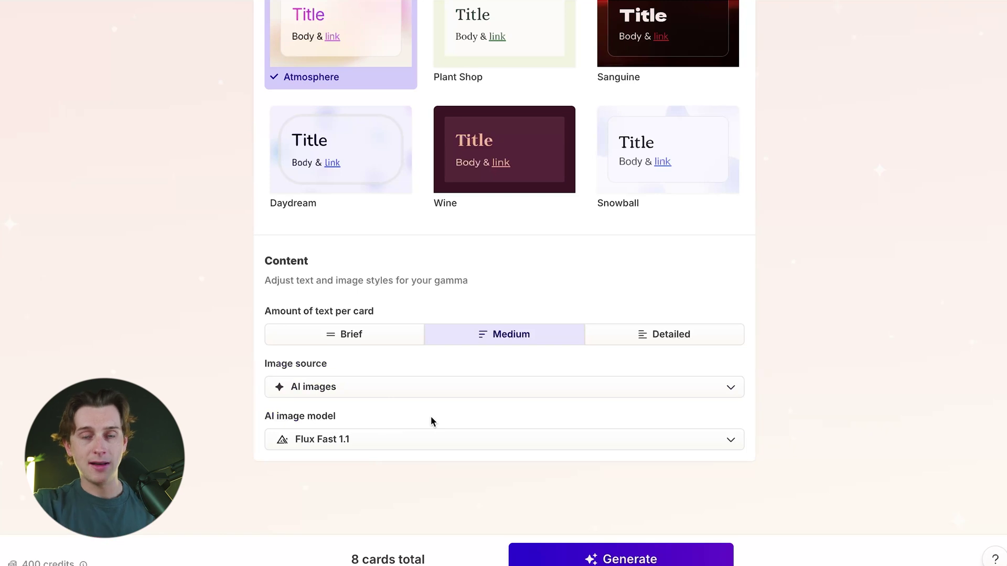
click(666, 560)
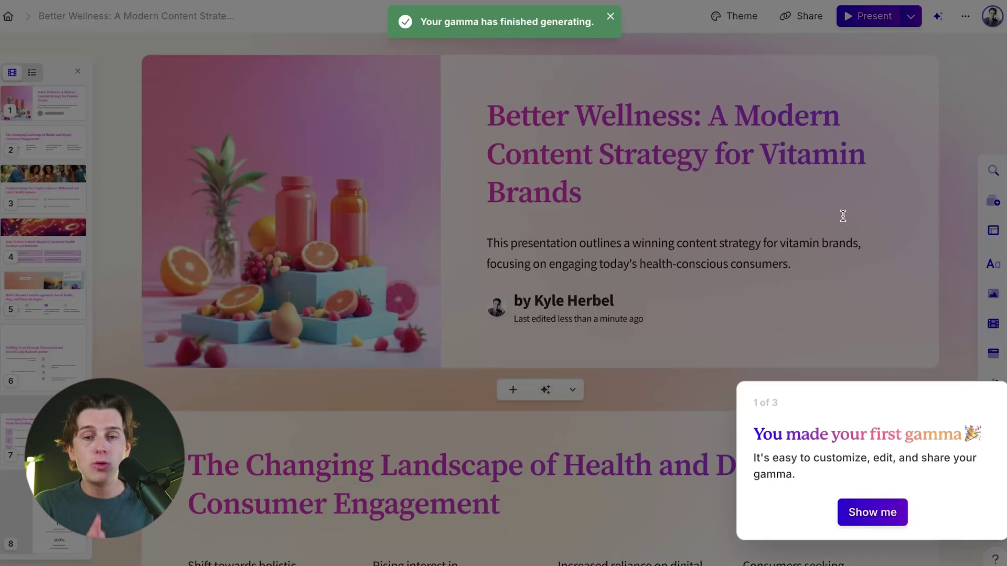
Step: Dismiss the generation notice and step through the welcome tour until it finishes
click(609, 16)
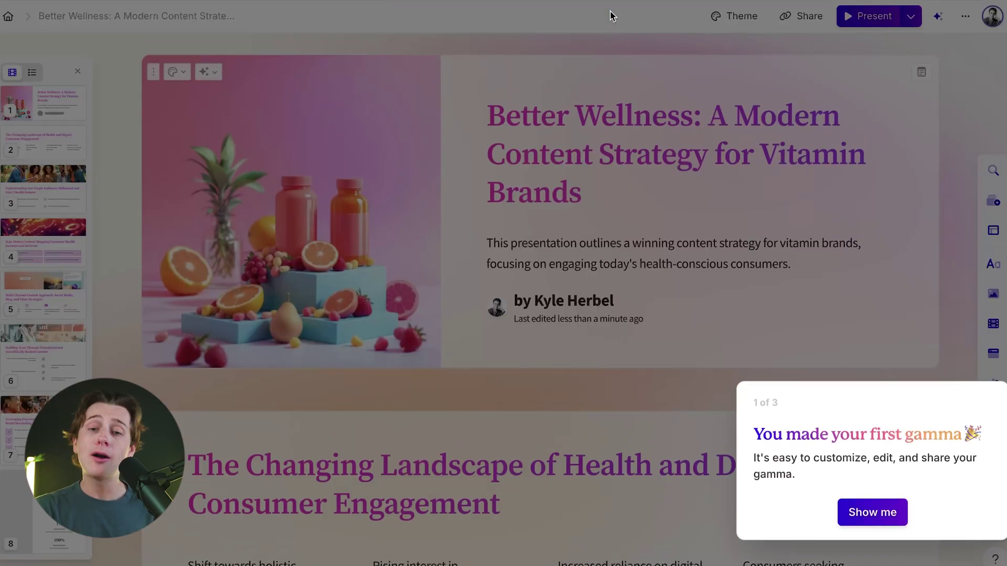
click(862, 515)
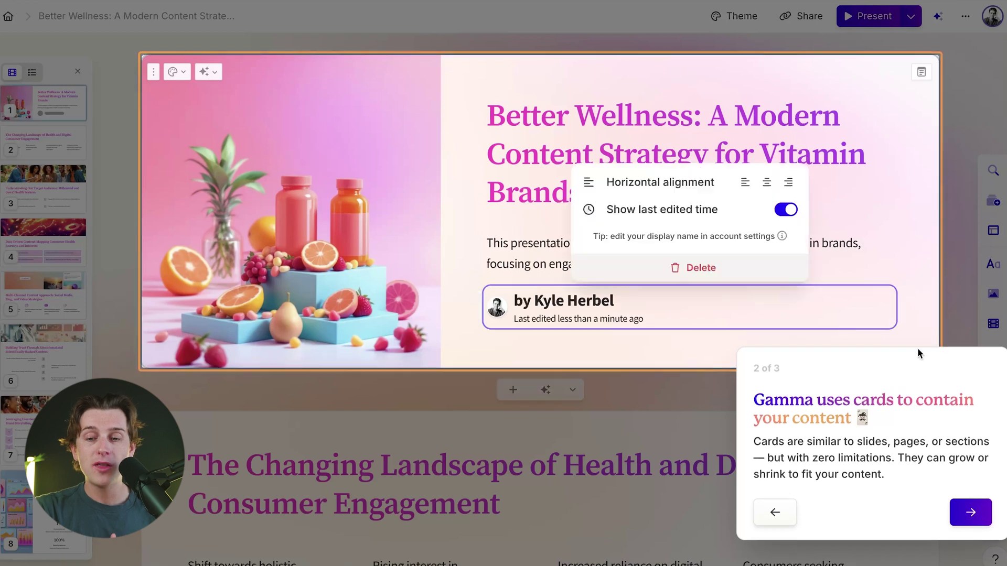
click(971, 512)
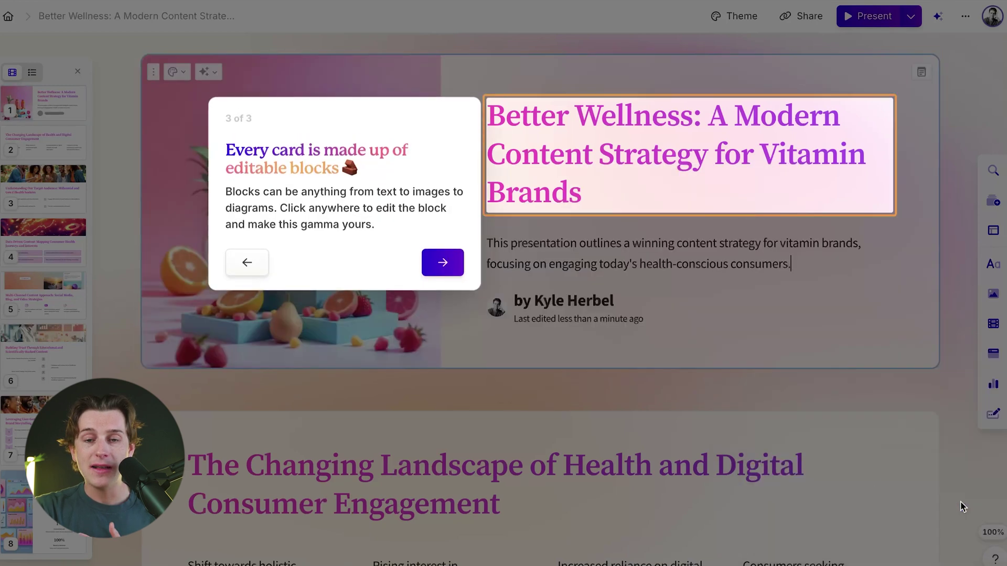
click(443, 261)
click(886, 511)
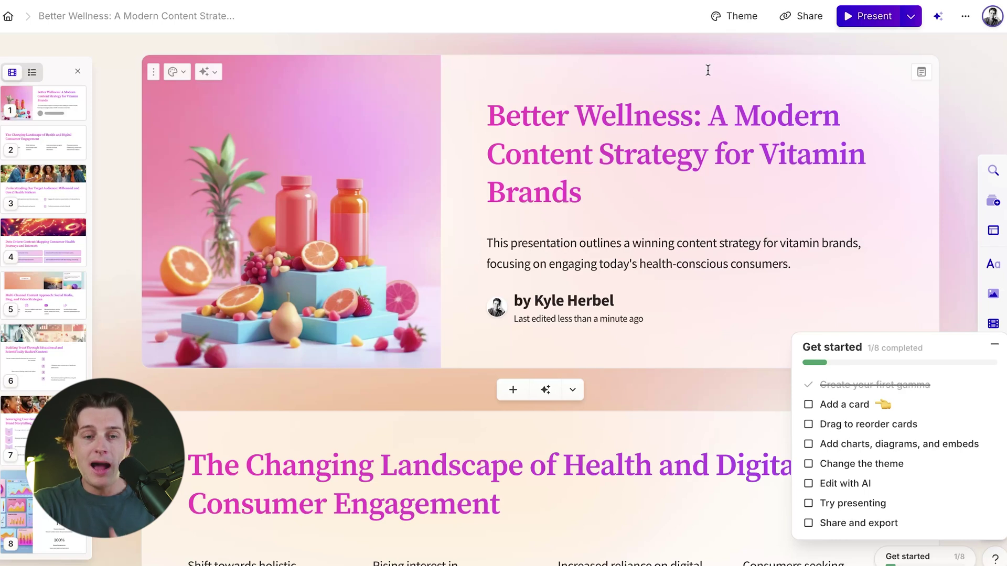
click(613, 168)
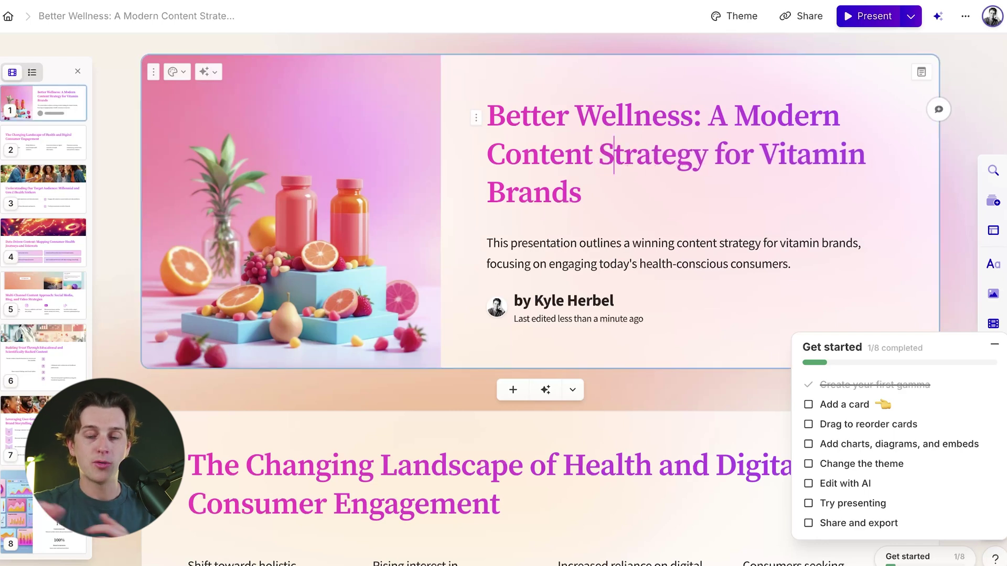
click(570, 246)
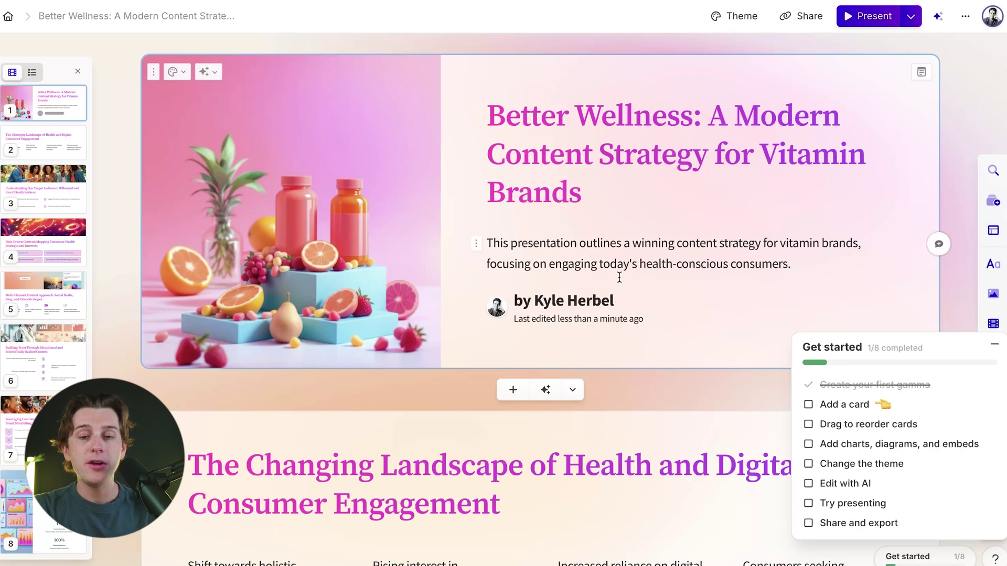
click(177, 74)
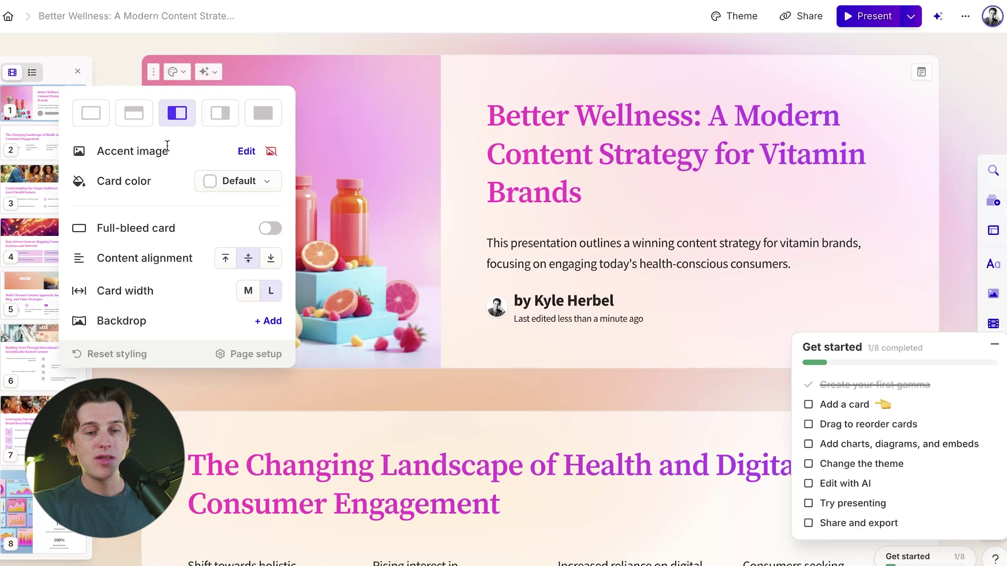
click(205, 182)
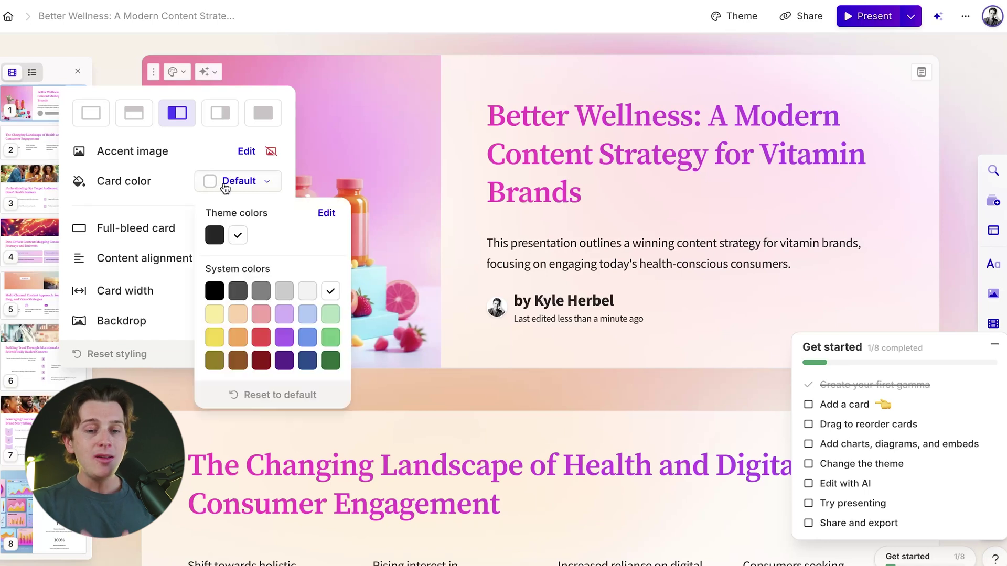
click(352, 175)
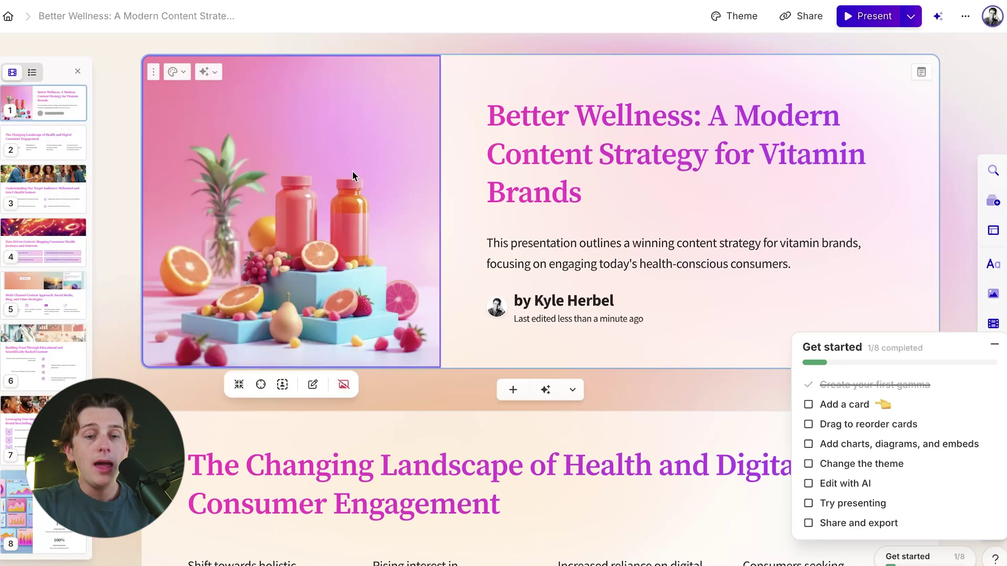
Step: Apply AI Improve writing so the title card reads 'Elevate Your Vitamin Brand: A Cutting-Edge Content Strategy'
click(208, 72)
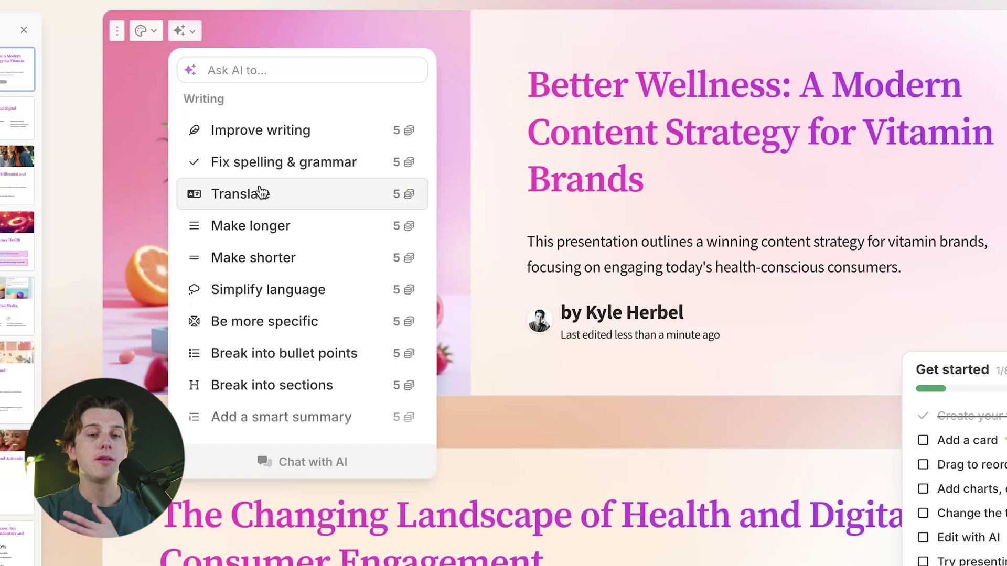
click(261, 72)
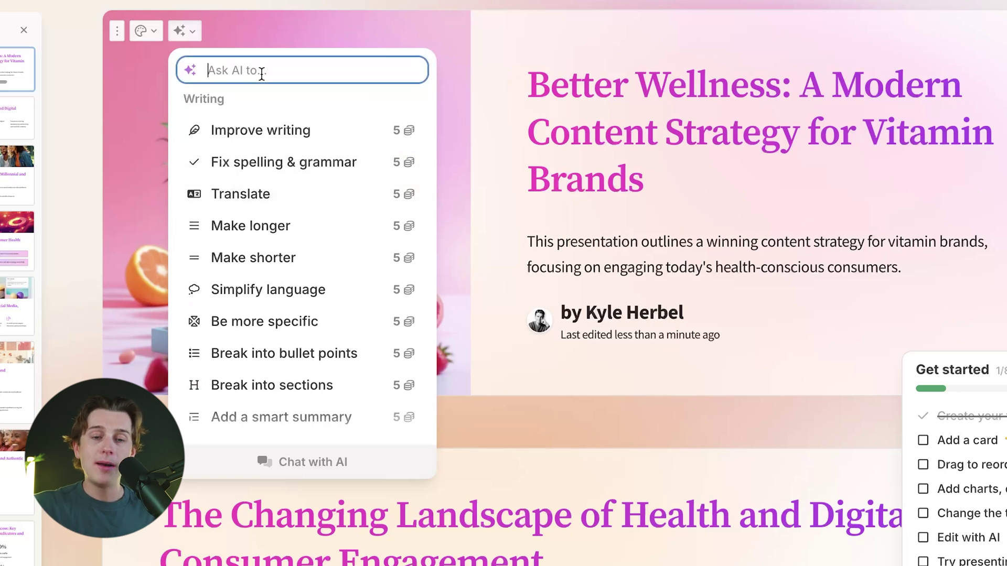
click(282, 132)
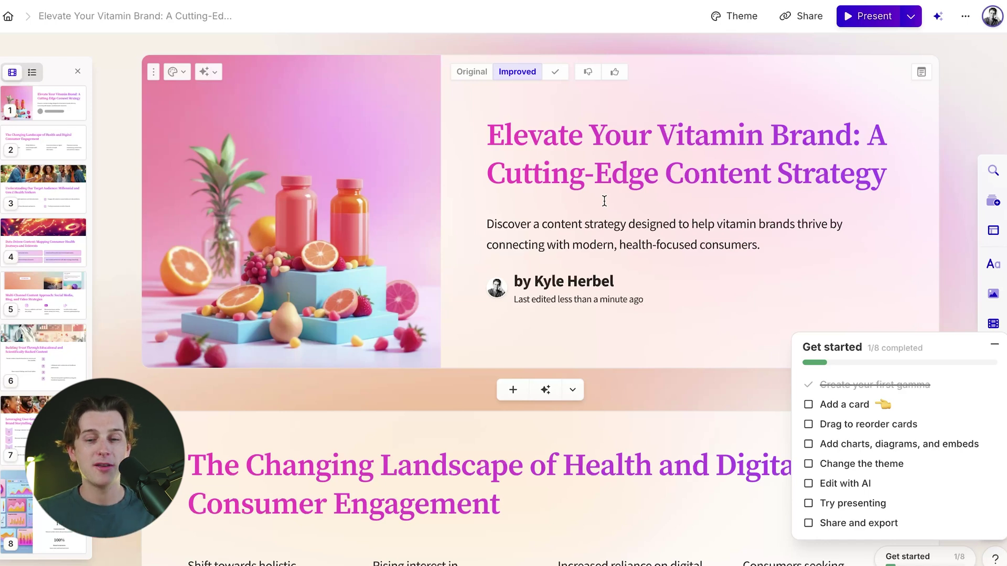
Step: Review the generated cards, minimize the Get started checklist, and bring up the card template library
scroll(604, 200, down, 10)
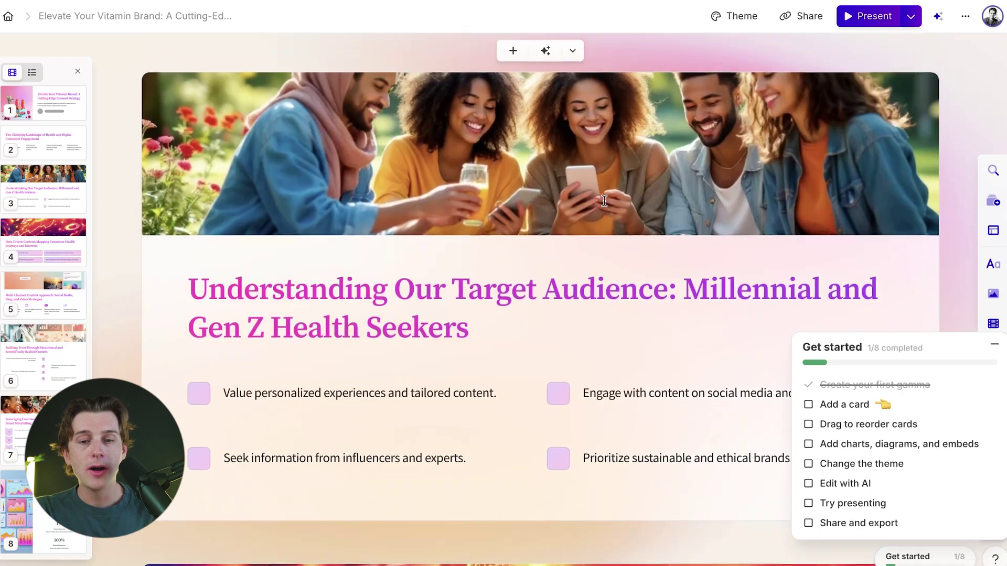
scroll(604, 201, down, 12)
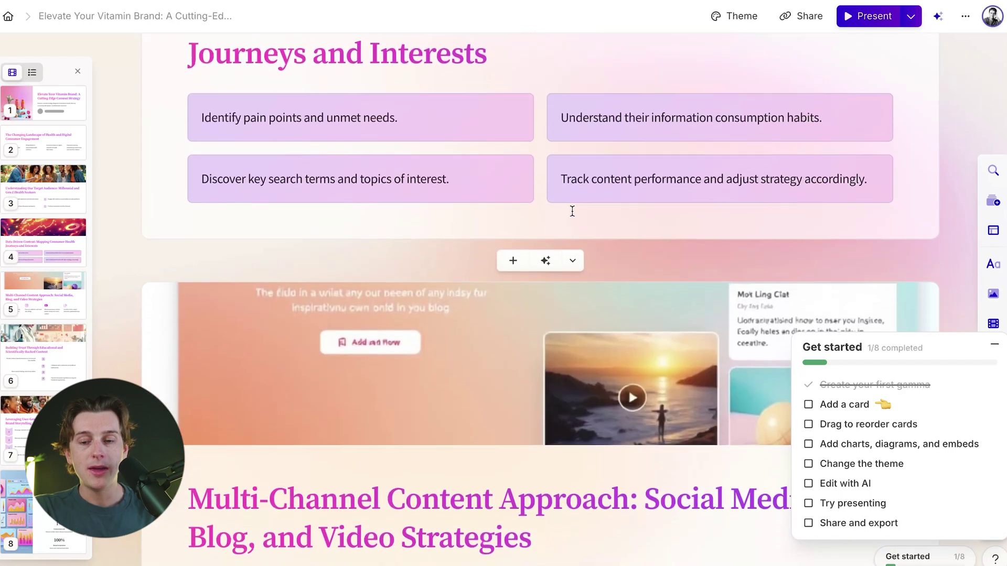
scroll(572, 211, down, 12)
scroll(572, 211, down, 5)
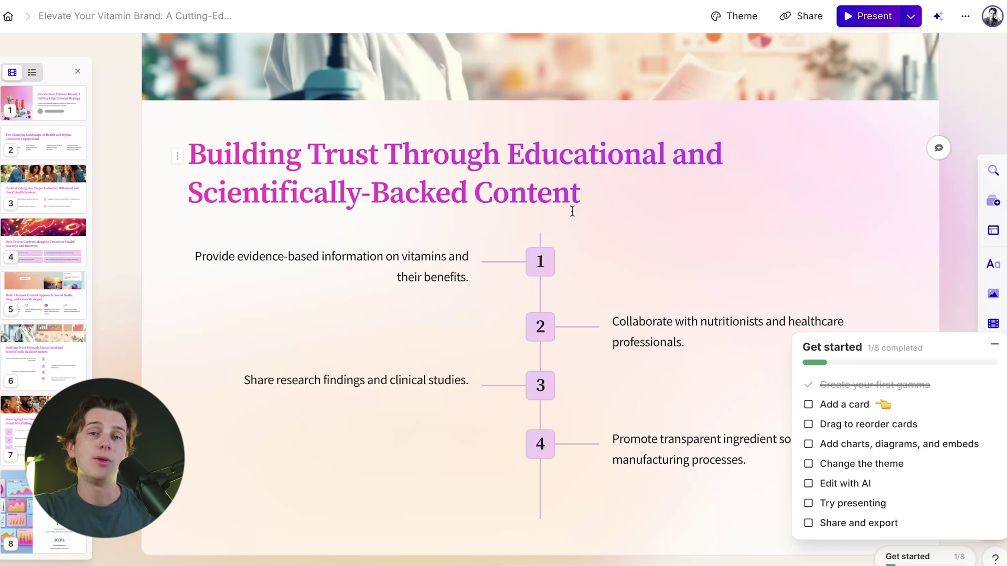
scroll(572, 211, down, 8)
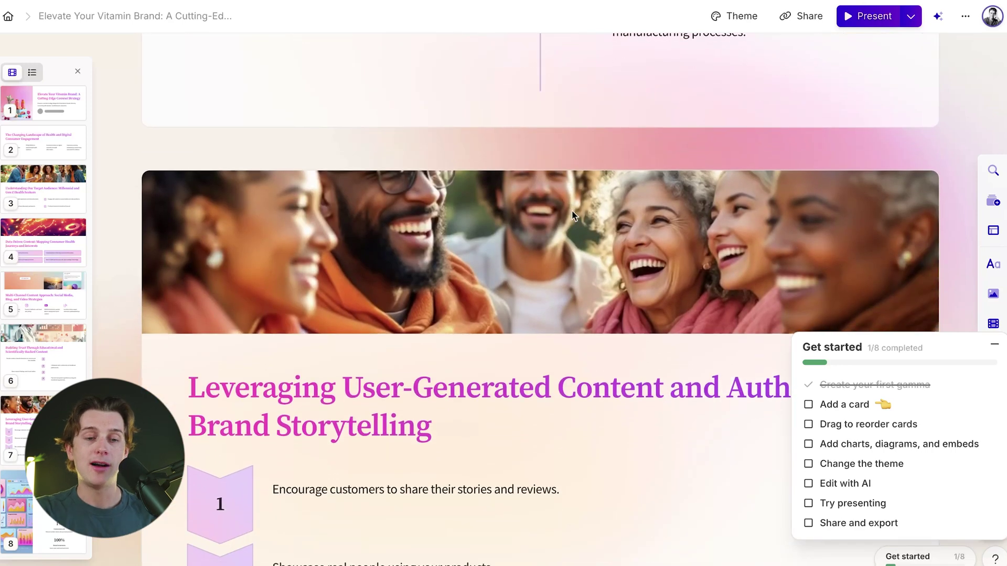
scroll(87, 336, up, 20)
scroll(55, 313, down, 20)
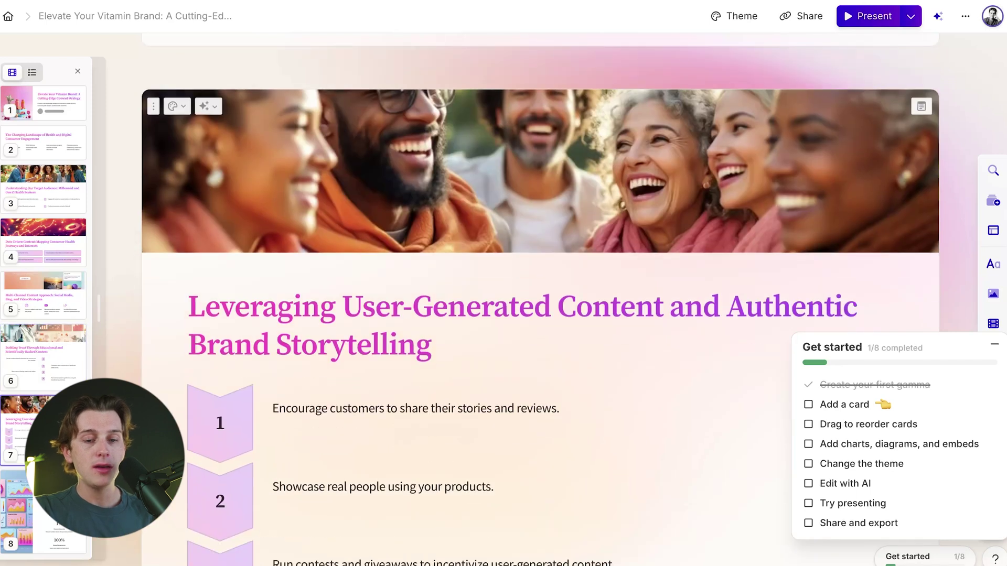
scroll(458, 236, down, 5)
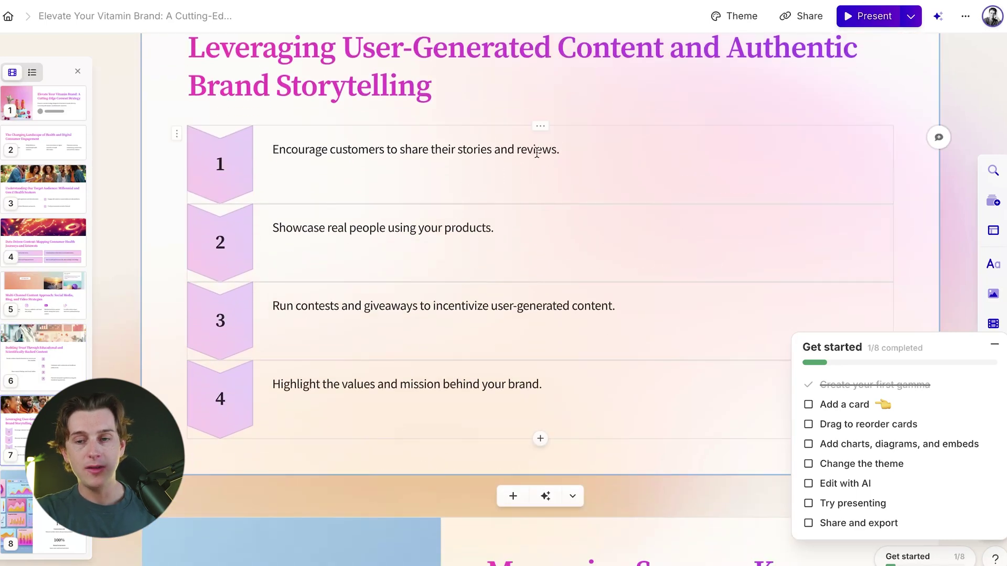
scroll(524, 288, up, 10)
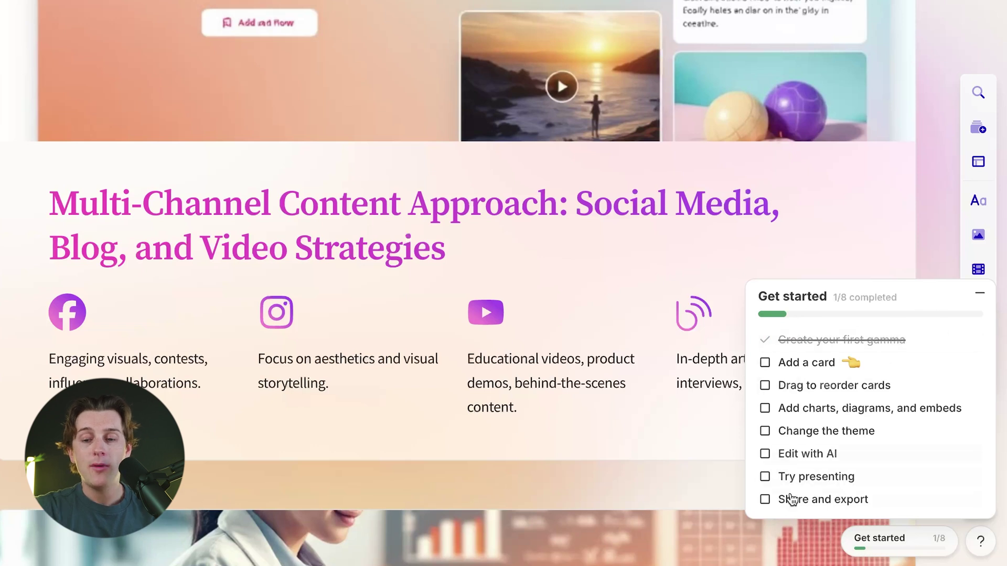
click(976, 298)
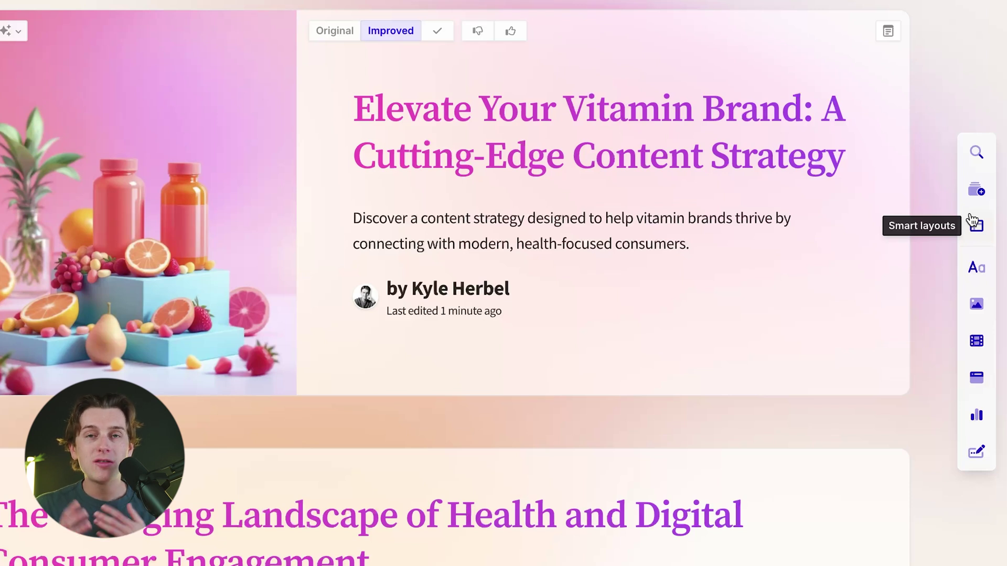
click(977, 190)
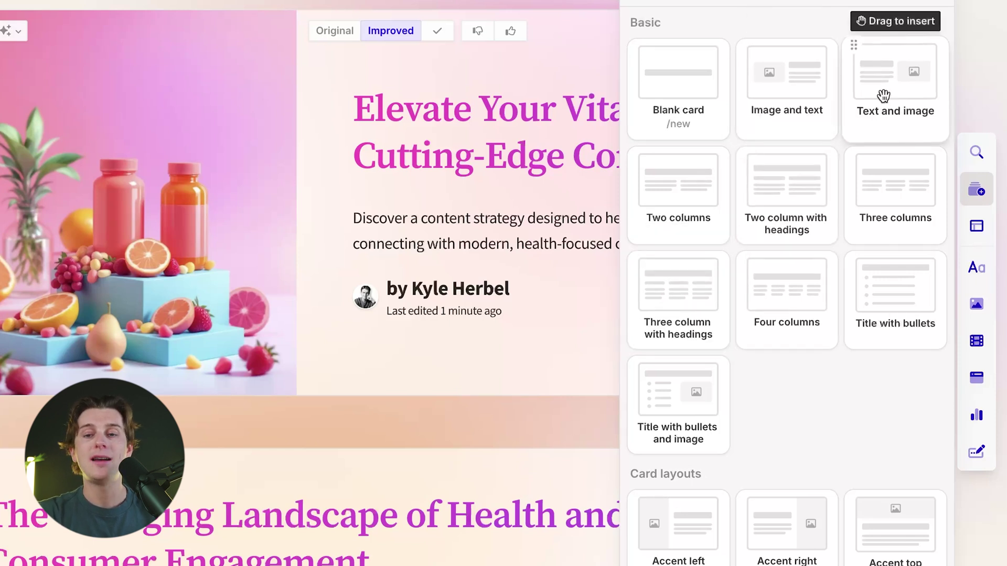
Step: Insert a Text and image card directly below the title card
drag(890, 86, 522, 425)
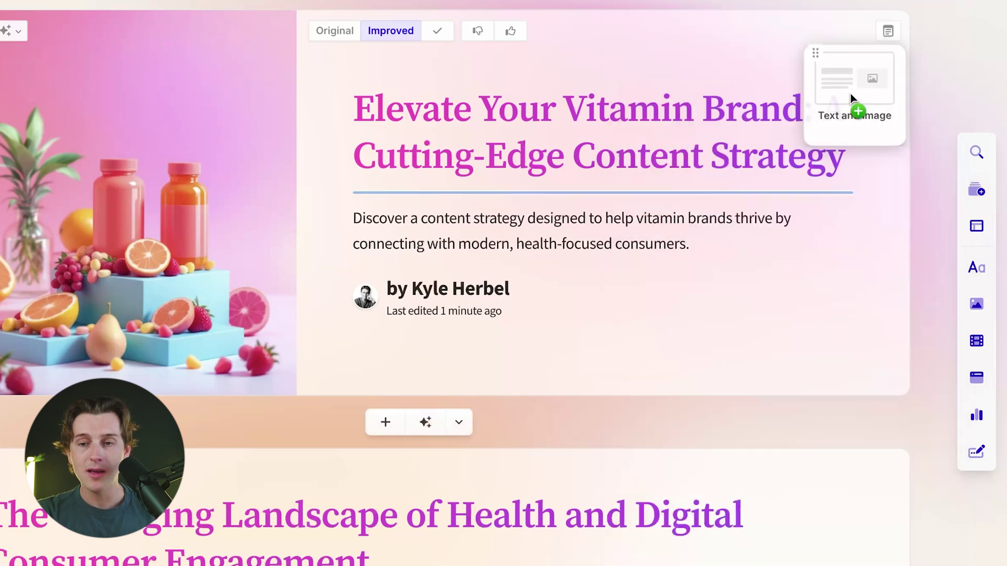
drag(622, 388, 622, 389)
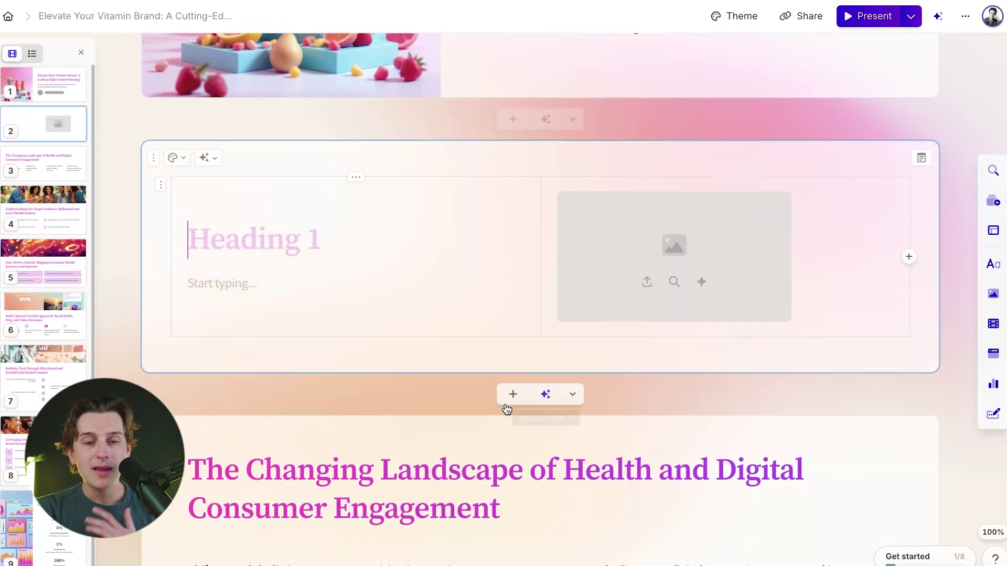
click(477, 387)
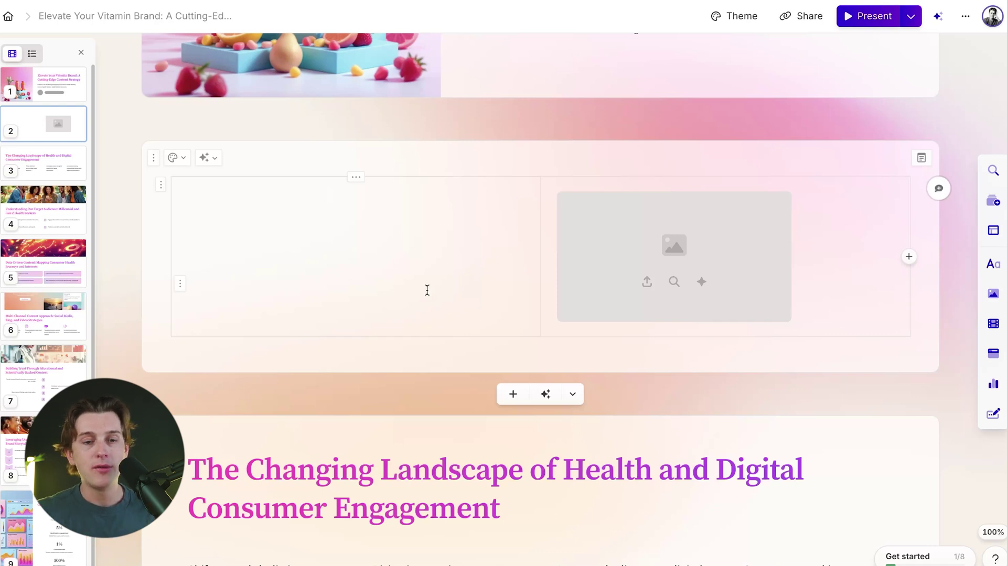
Step: Have AI write the card's 'The Changing Landscape of Health and Digital Consumer Engagement' heading and summary
click(206, 158)
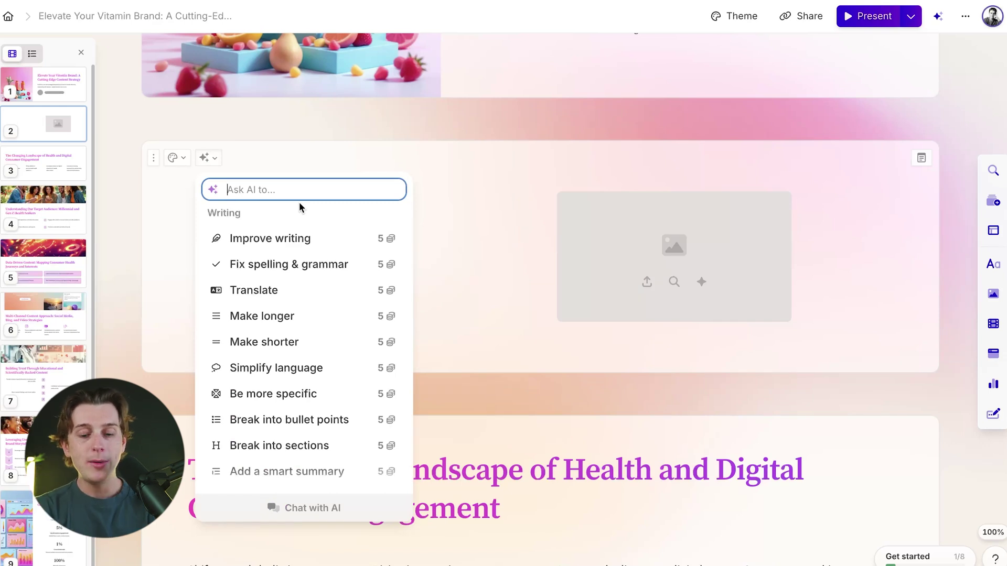
text(generate a new card here)
click(323, 511)
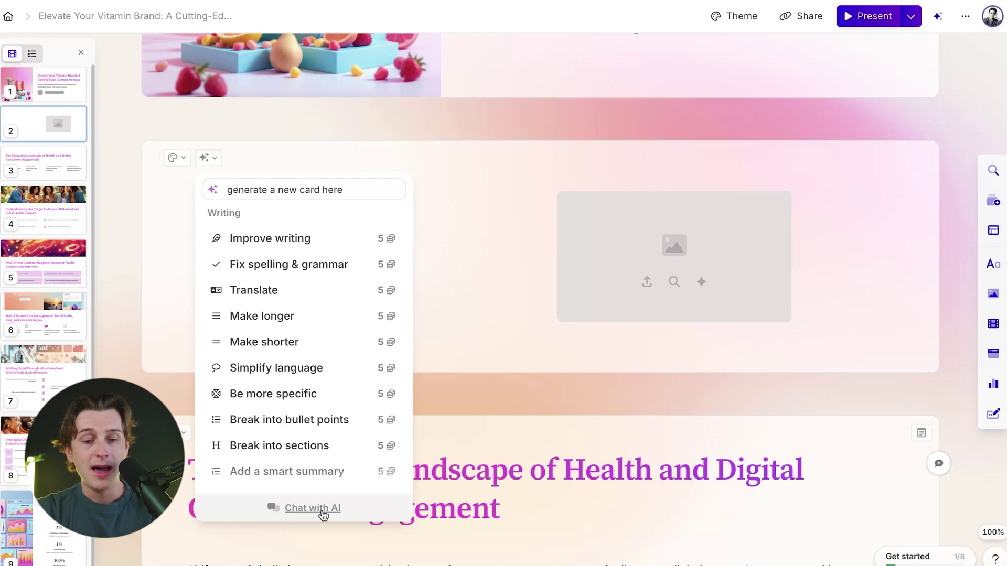
click(370, 223)
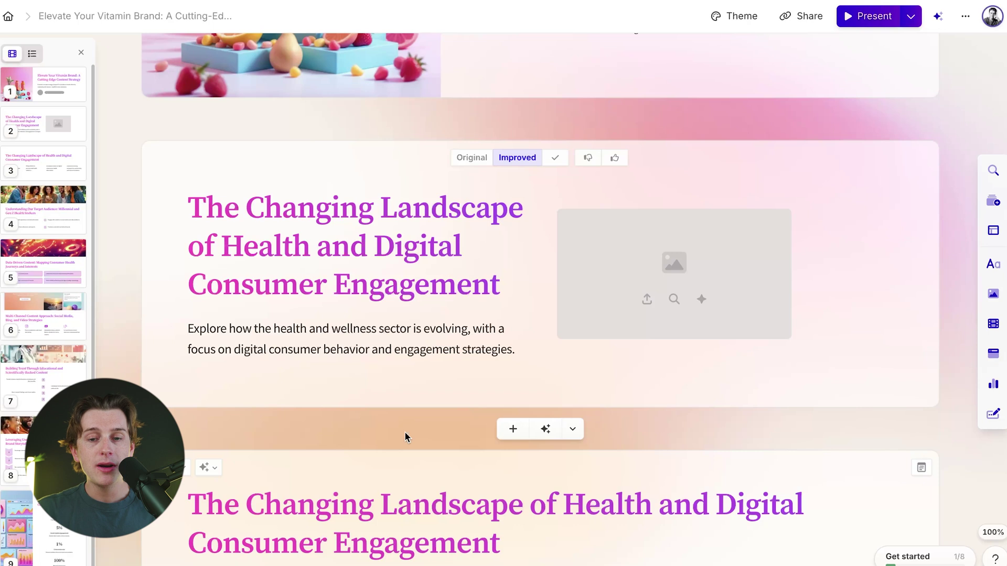
Step: Fill the card's image placeholder with an AI illustration of a laughing boy before a digital cityscape
click(648, 270)
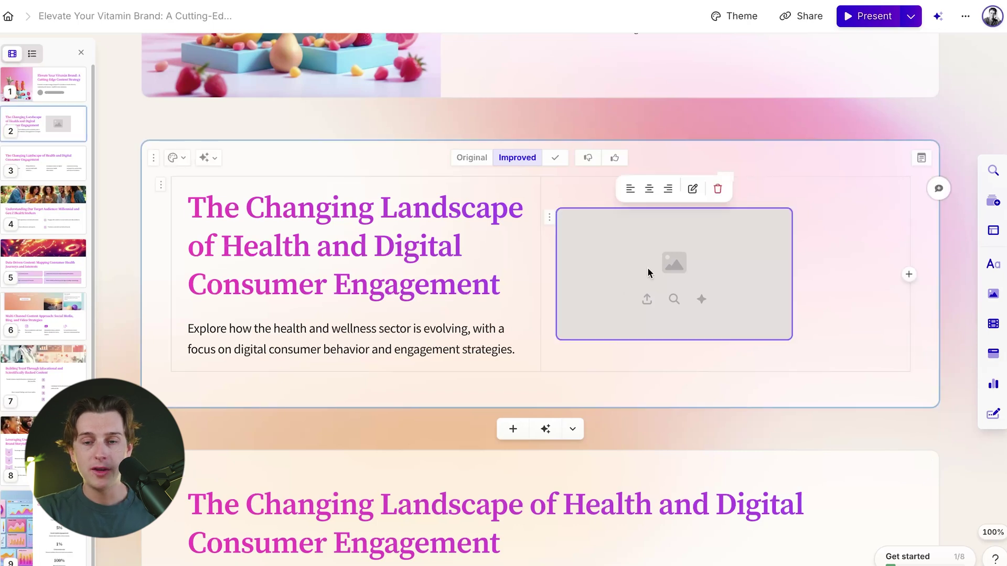
click(708, 305)
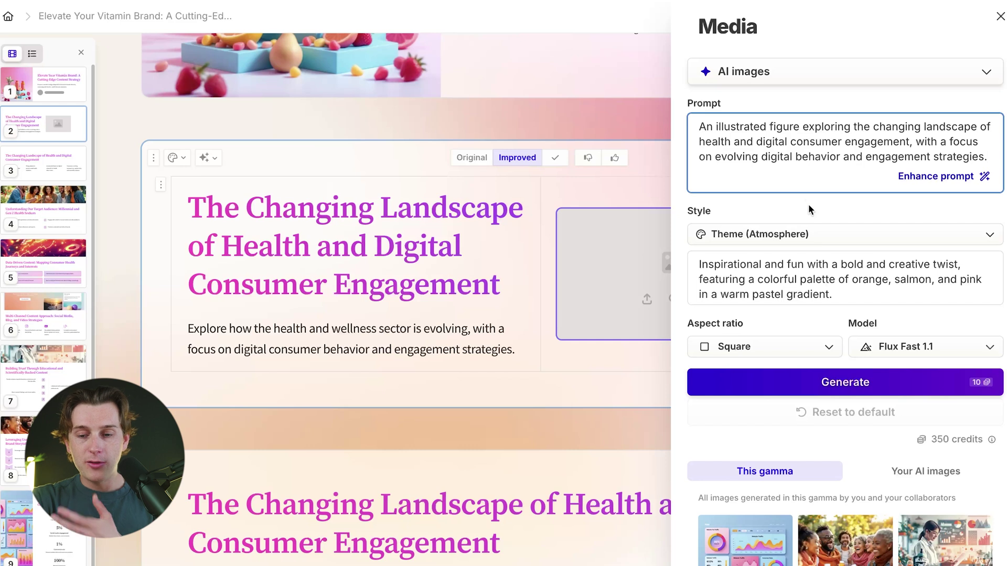
click(868, 381)
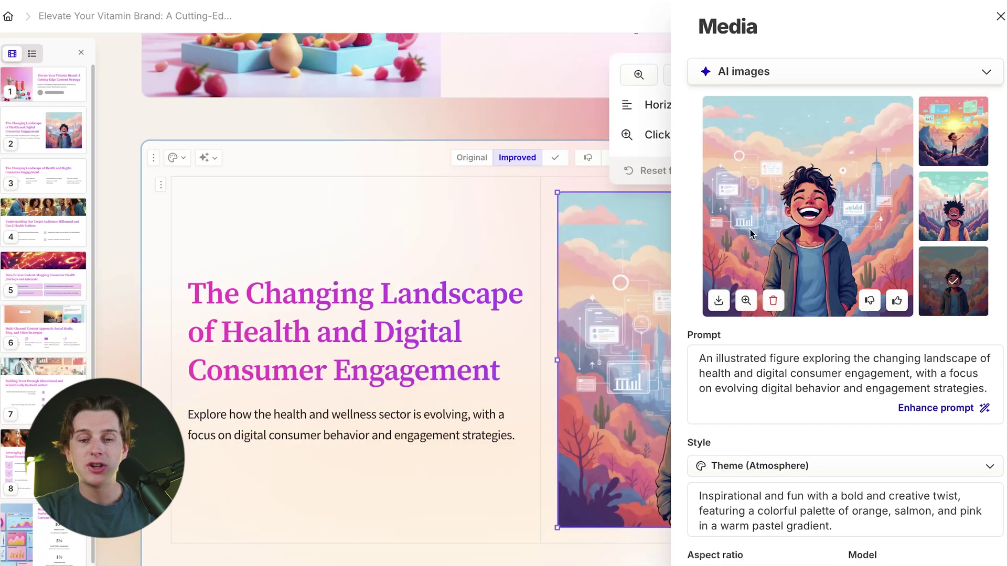
click(526, 238)
scroll(526, 239, down, 3)
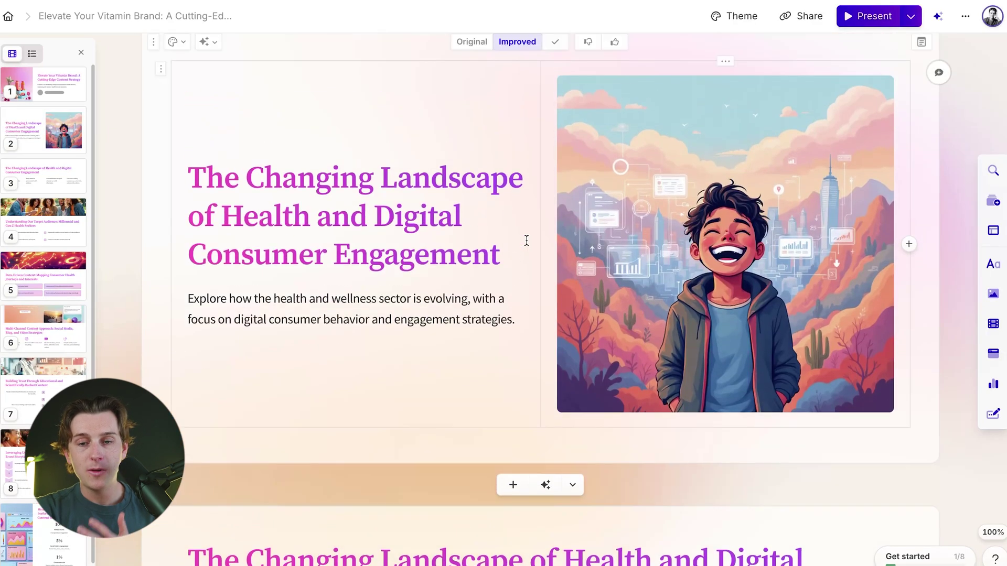
scroll(526, 239, up, 2)
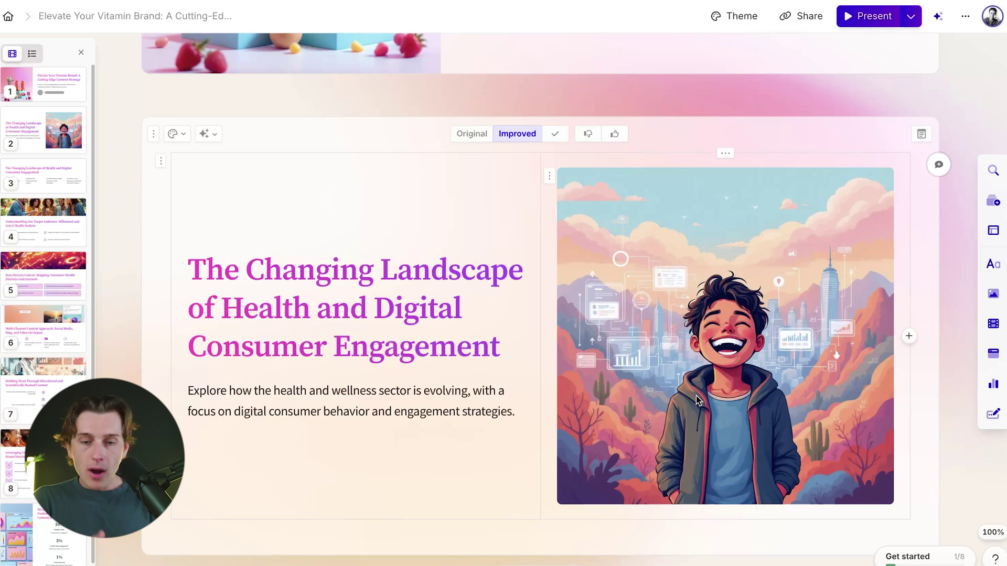
scroll(696, 399, up, 5)
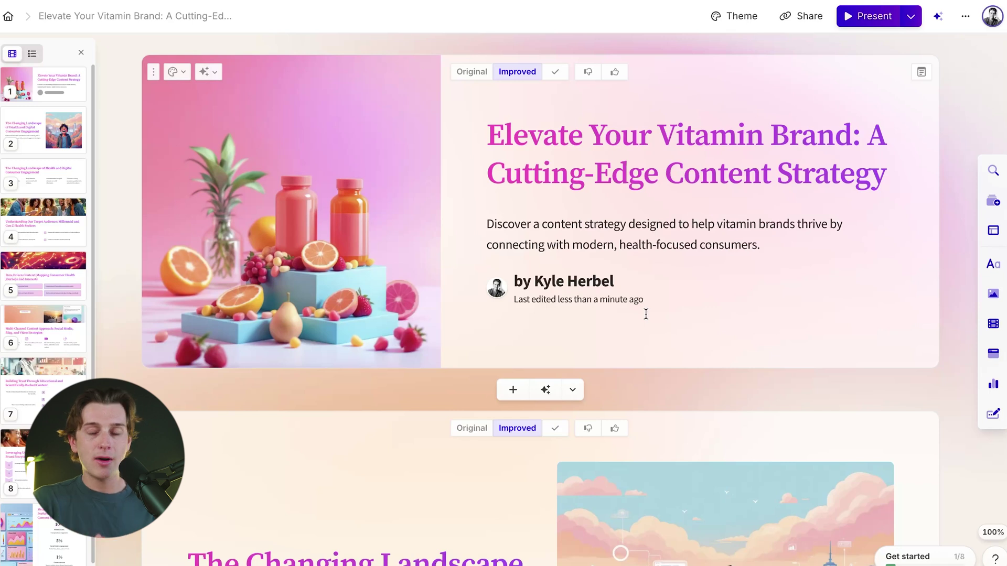
scroll(646, 314, down, 11)
Step: Preview the Present options, dismiss them, and open the deck's ... more menu
scroll(646, 314, up, 11)
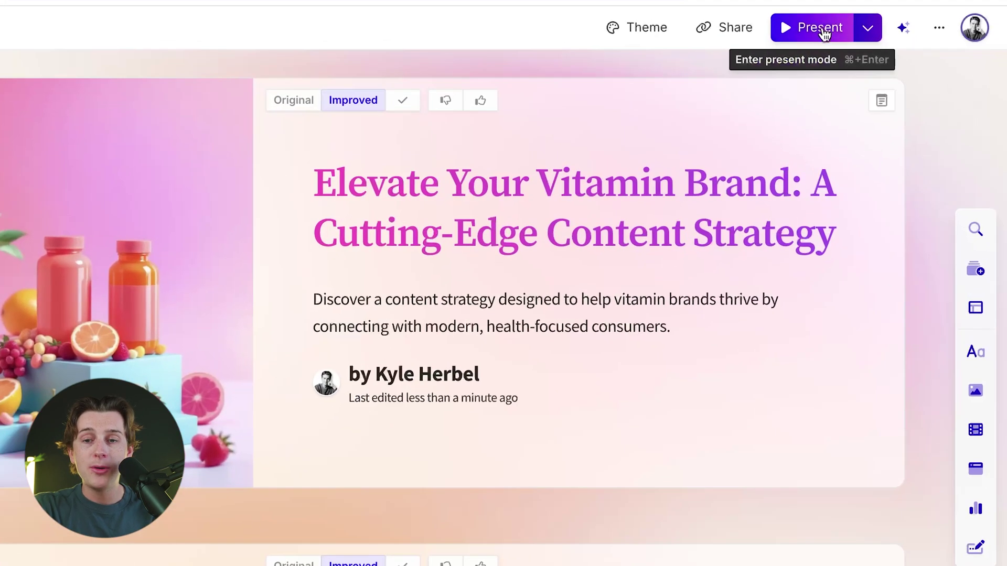
click(868, 31)
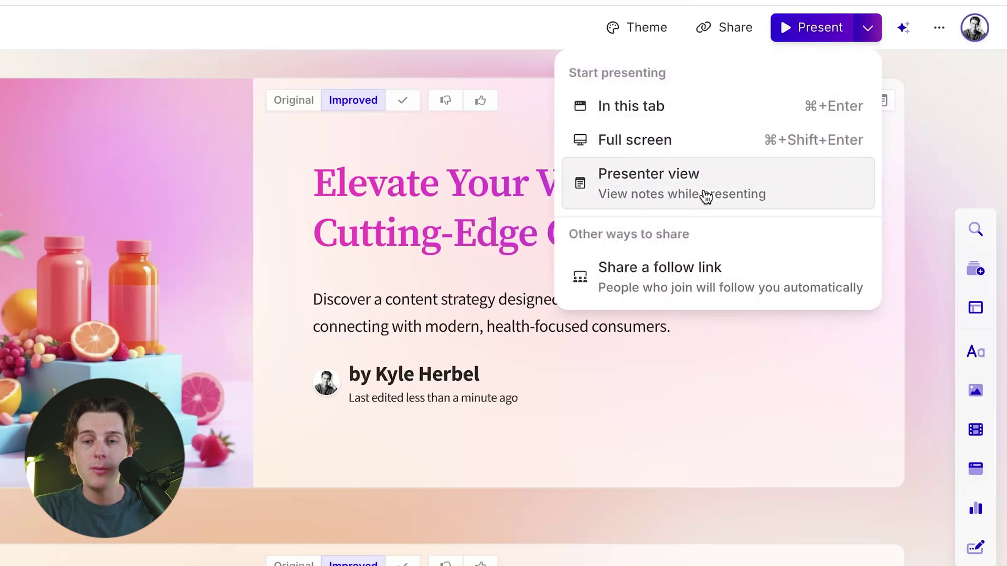
click(939, 89)
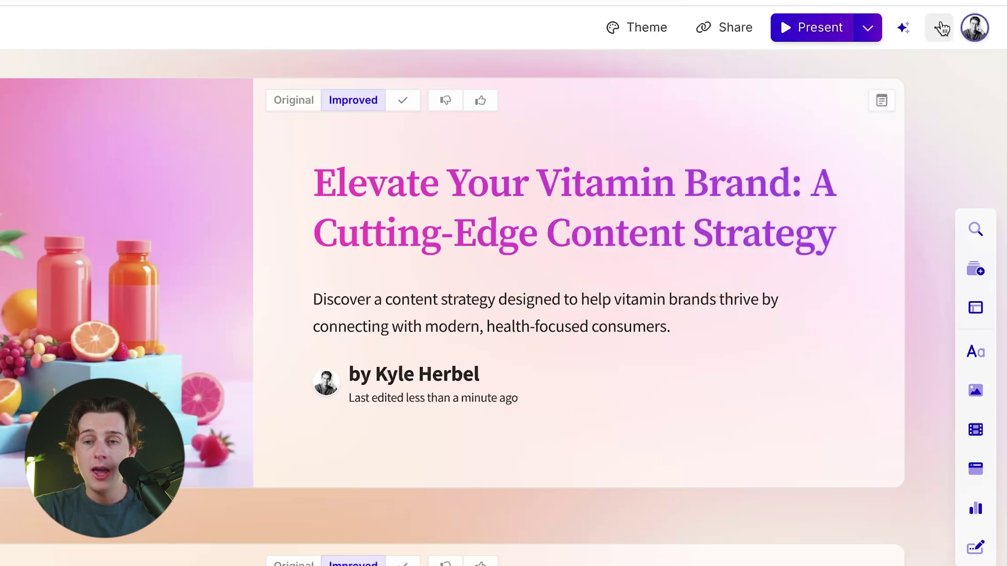
click(940, 27)
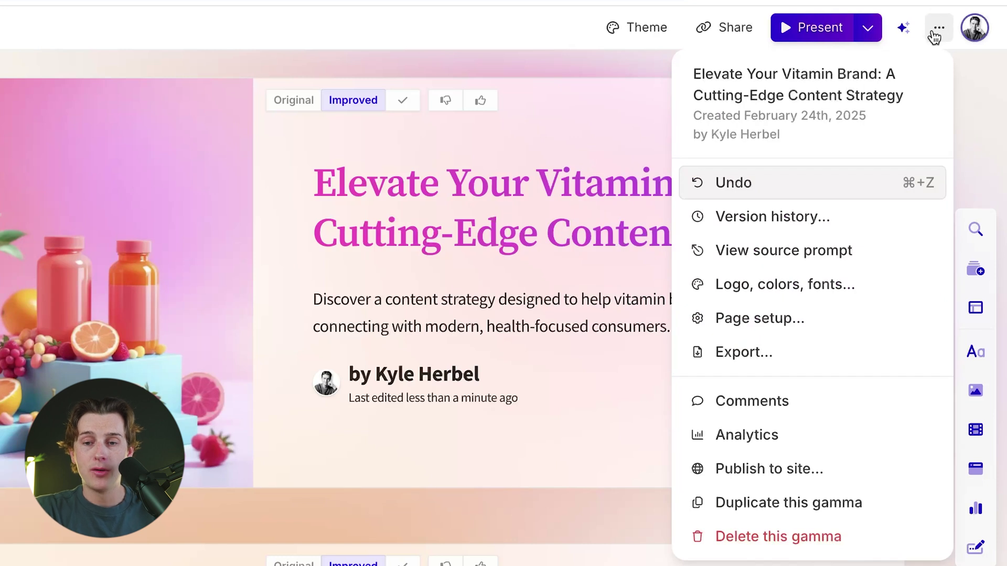